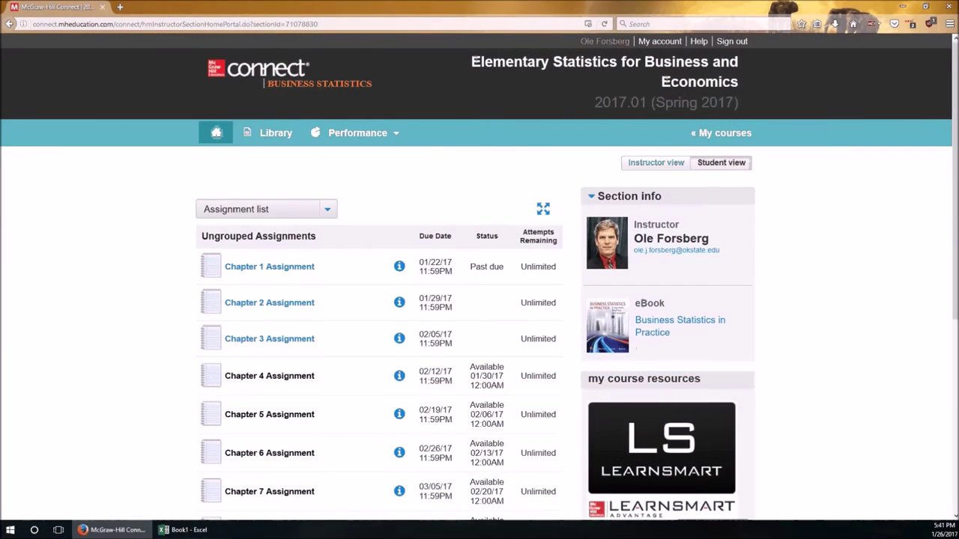
# Step: Open the Chapter 2 Assignment and go to question 7
pyautogui.click(258, 304)
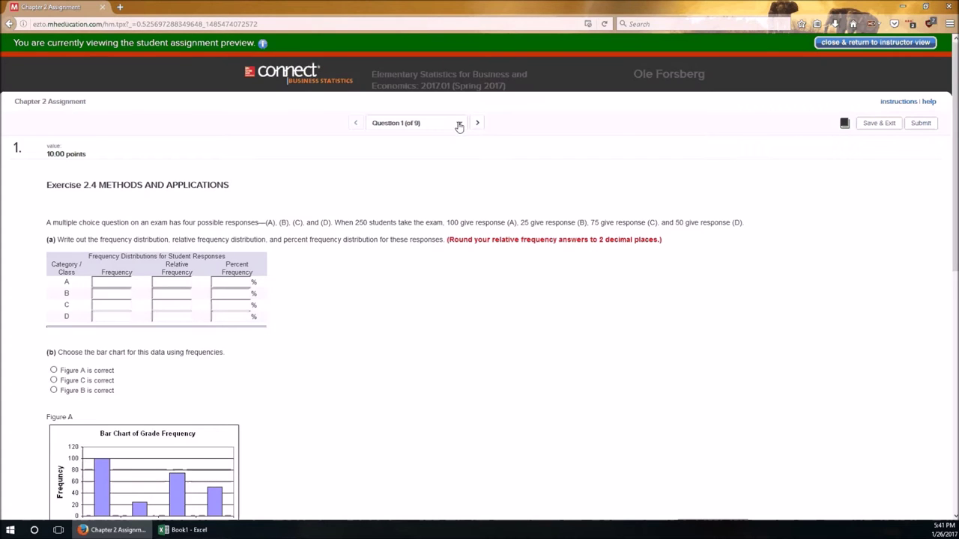
pyautogui.click(457, 124)
pyautogui.scroll(-2, 429, 171)
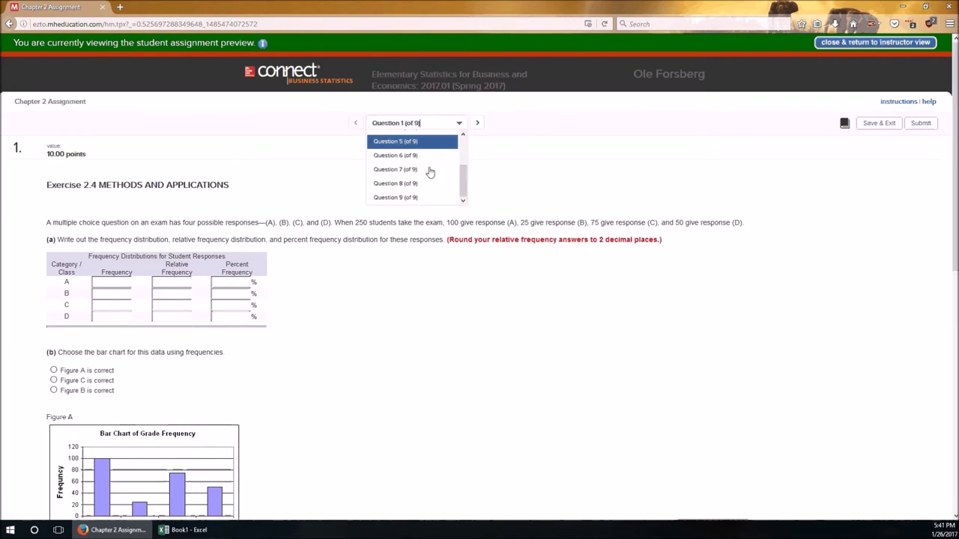
pyautogui.click(429, 167)
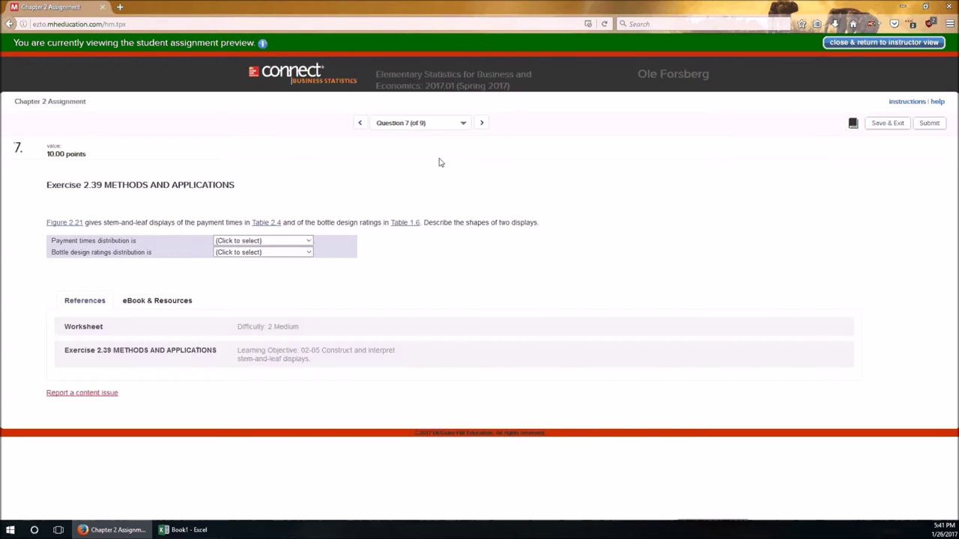
# Step: Go to question 8 and look through its cola taste-test exercise
pyautogui.click(450, 125)
pyautogui.scroll(-2, 429, 193)
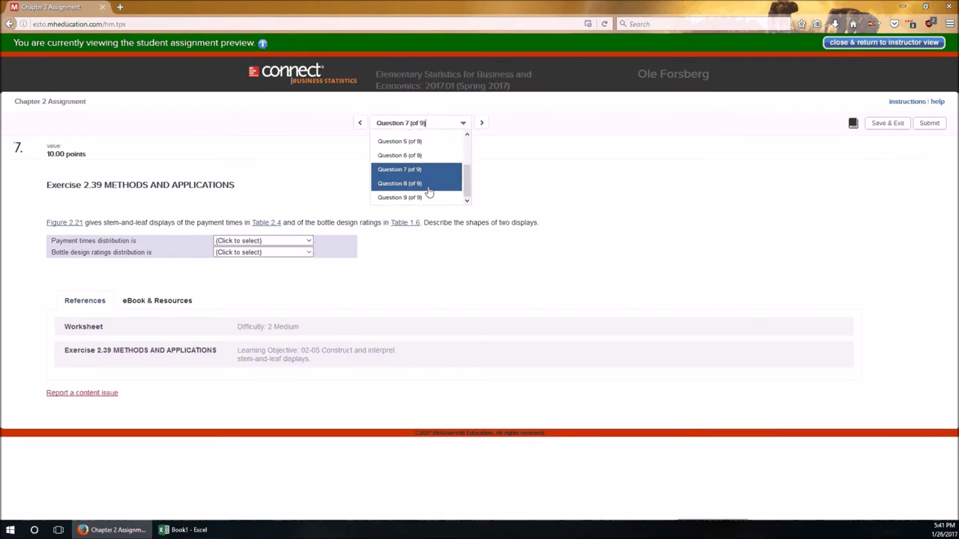
pyautogui.click(429, 184)
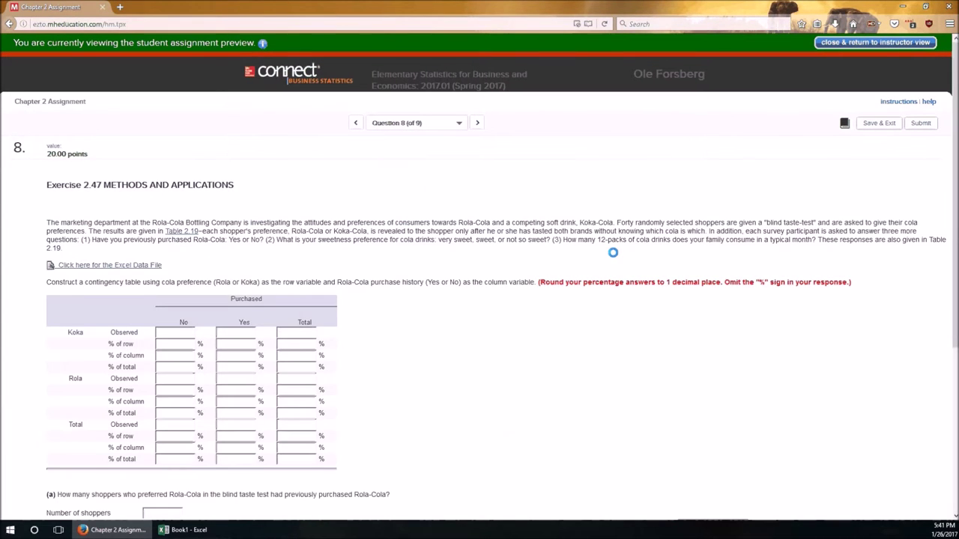
pyautogui.scroll(-3, 613, 255)
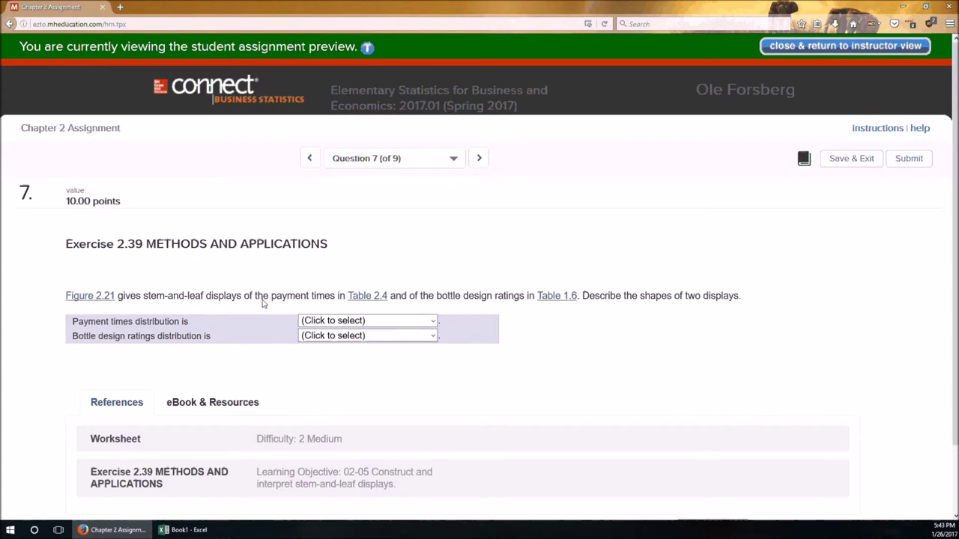
# Step: Consult Figure 2.21 for question 7 and set the payment times distribution to "slightly skewed to the right"
pyautogui.click(87, 298)
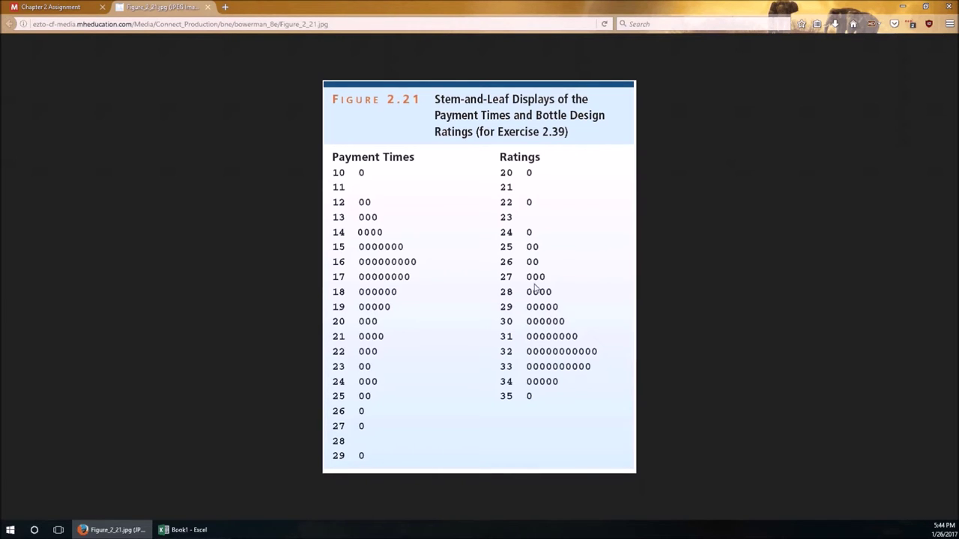
pyautogui.click(51, 7)
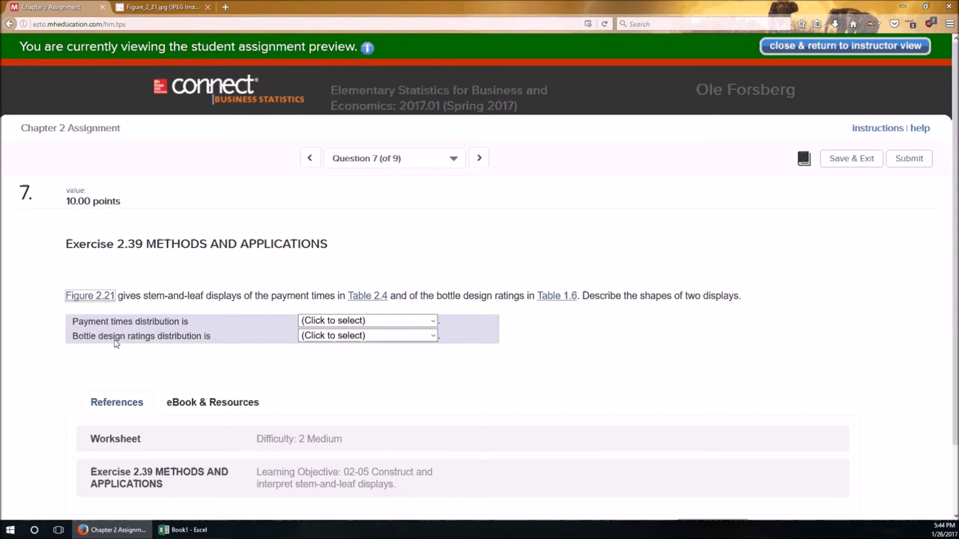
pyautogui.click(166, 7)
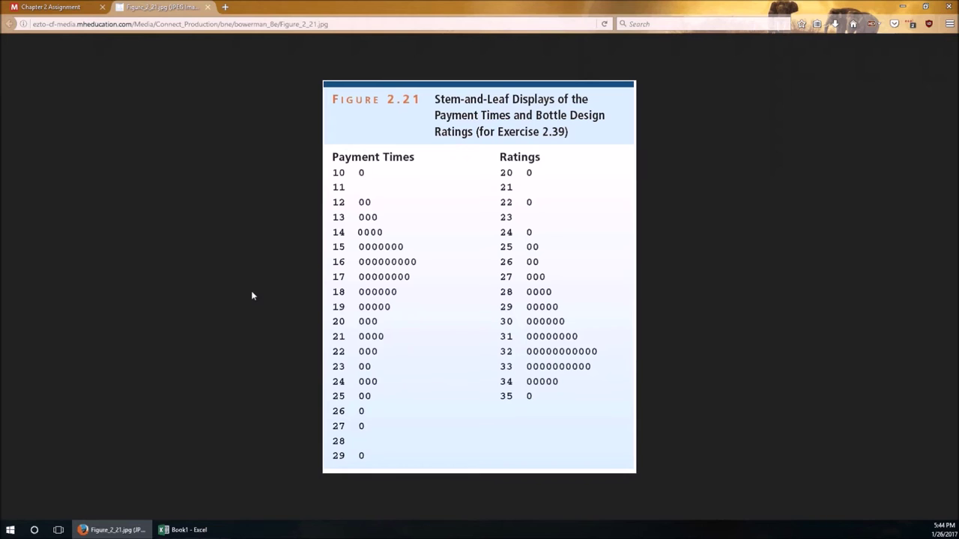
pyautogui.hotkey('ctrl', 'Tab')
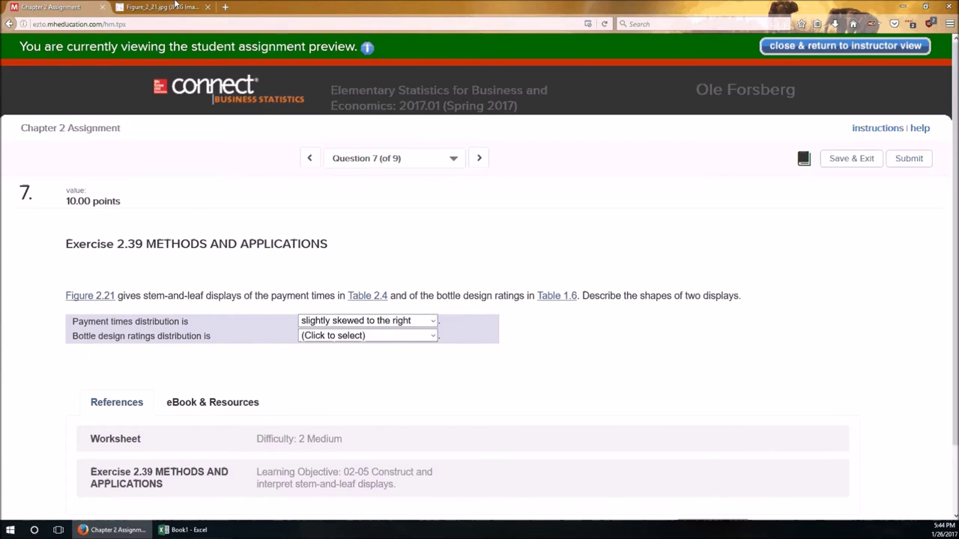
# Step: Consult the ratings display in Figure 2.21, set the bottle design ratings distribution to "slightly skewed to the left", and close the figure
pyautogui.click(173, 8)
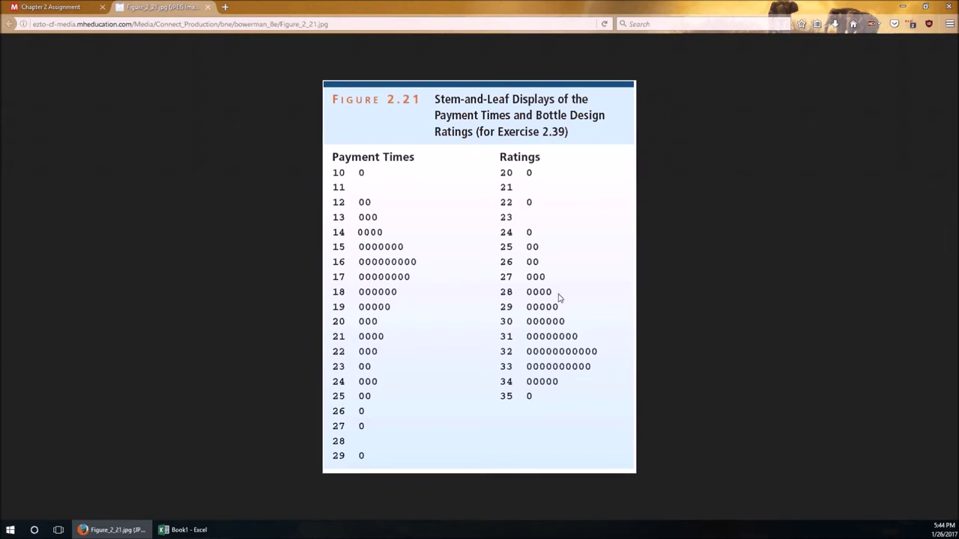
pyautogui.click(67, 9)
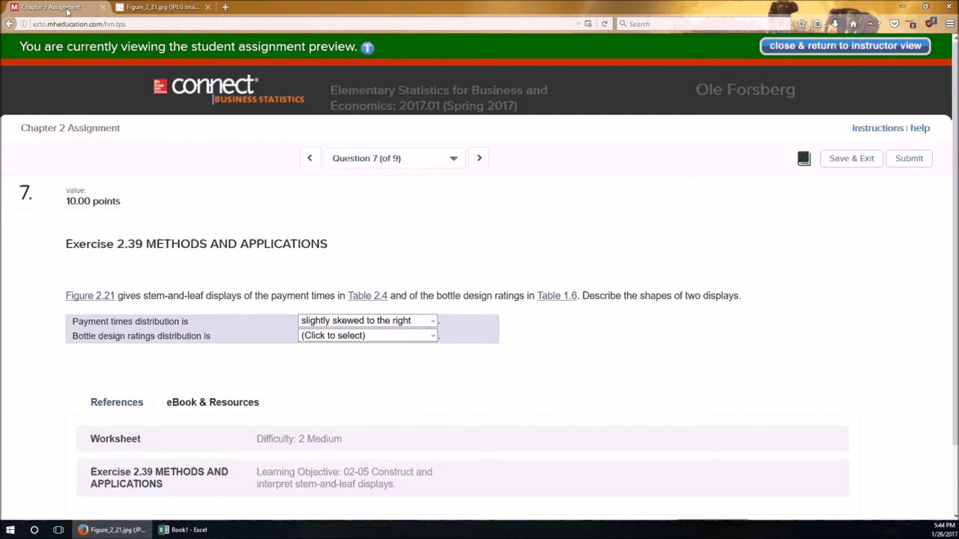
pyautogui.click(367, 335)
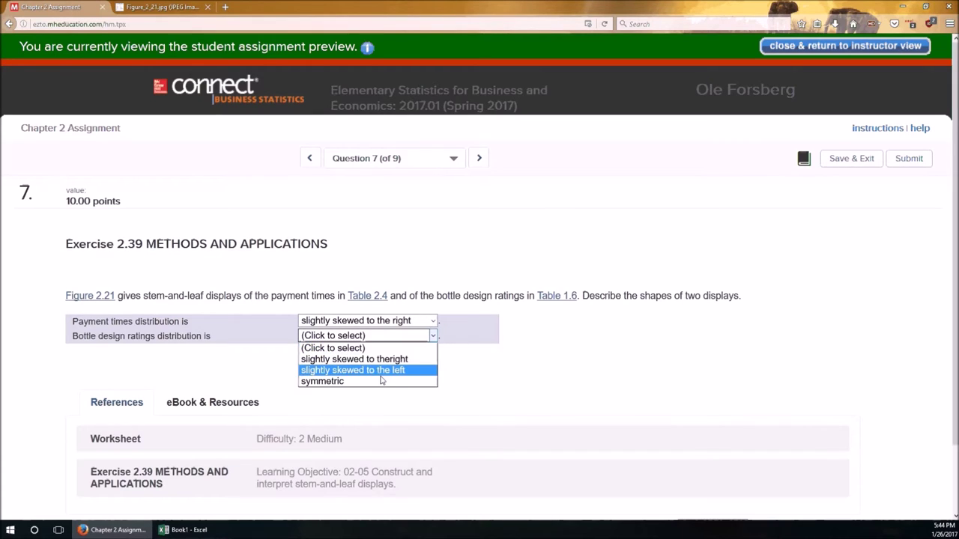
pyautogui.click(385, 371)
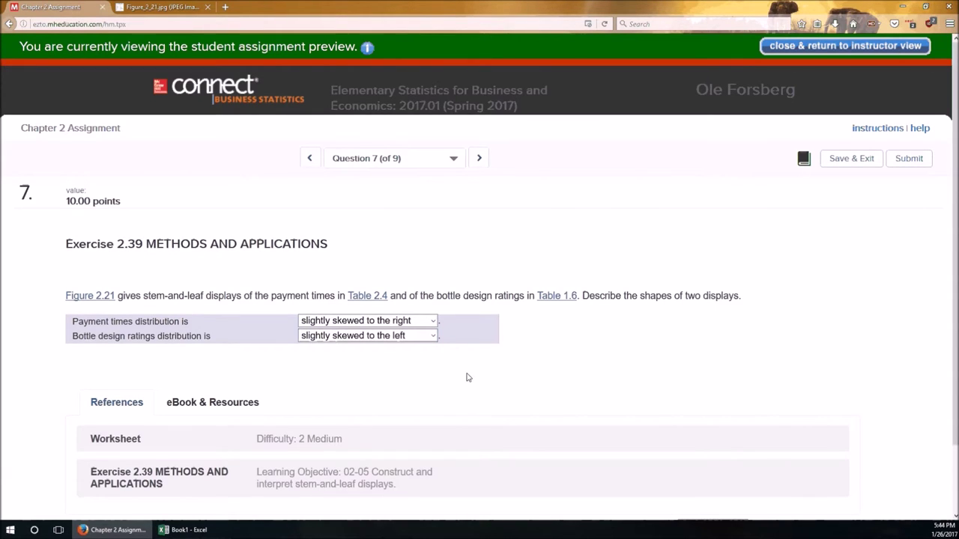
pyautogui.click(161, 8)
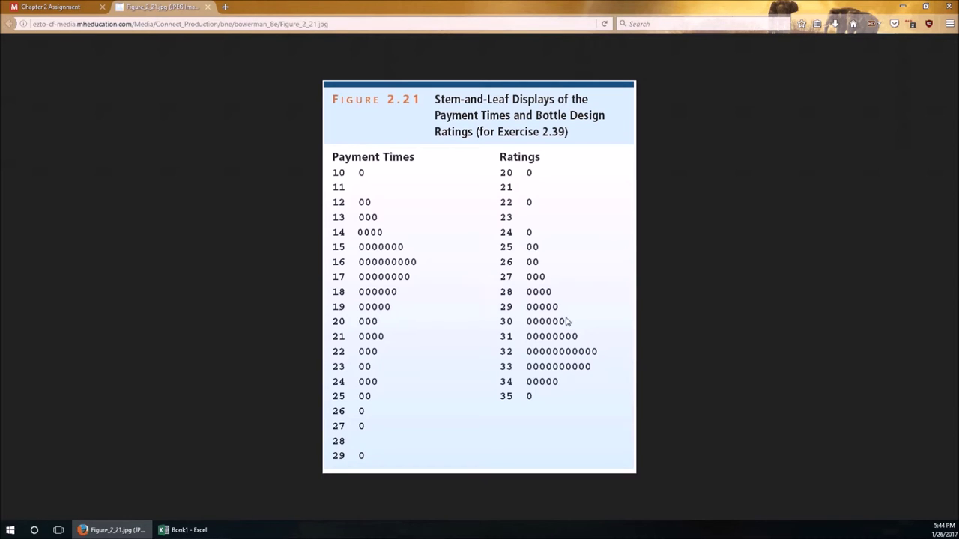
pyautogui.click(208, 6)
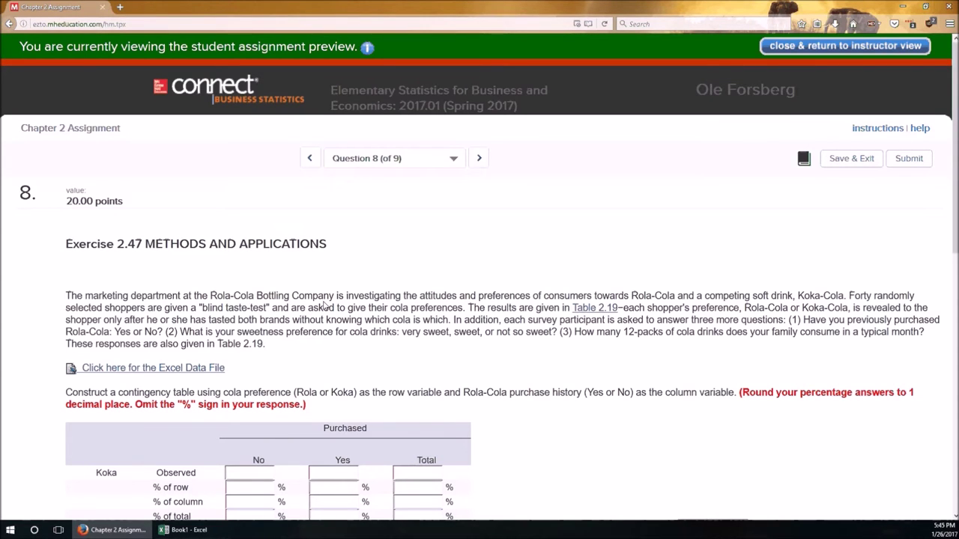
# Step: Read through question 8's contingency table and sub-questions, and view the survey results in Table 2.19
pyautogui.scroll(-1, 584, 360)
pyautogui.scroll(-4, 584, 360)
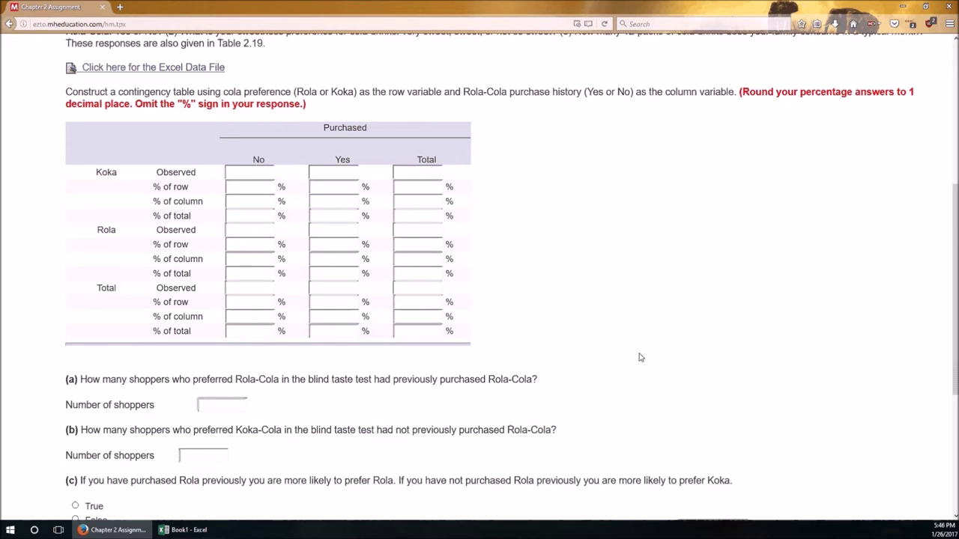
pyautogui.scroll(4, 600, 273)
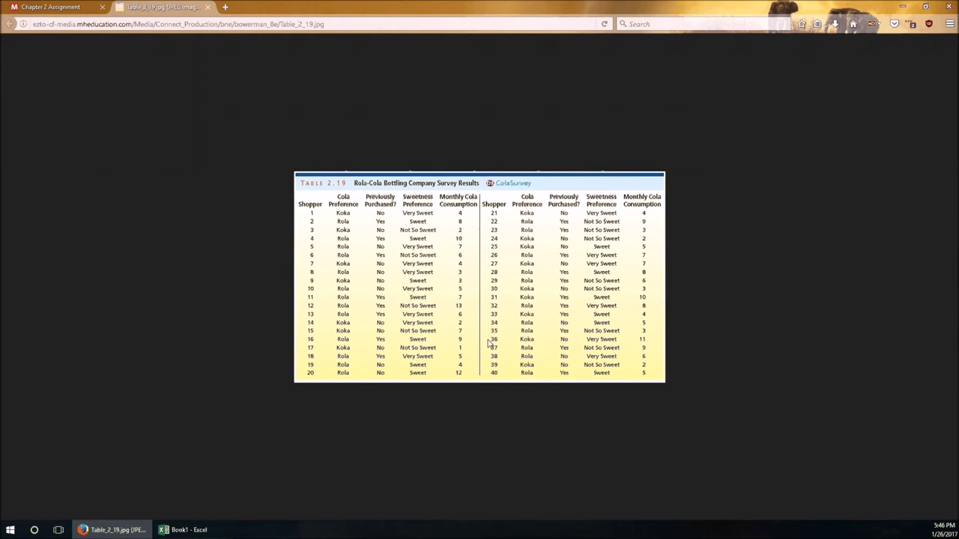
pyautogui.click(208, 7)
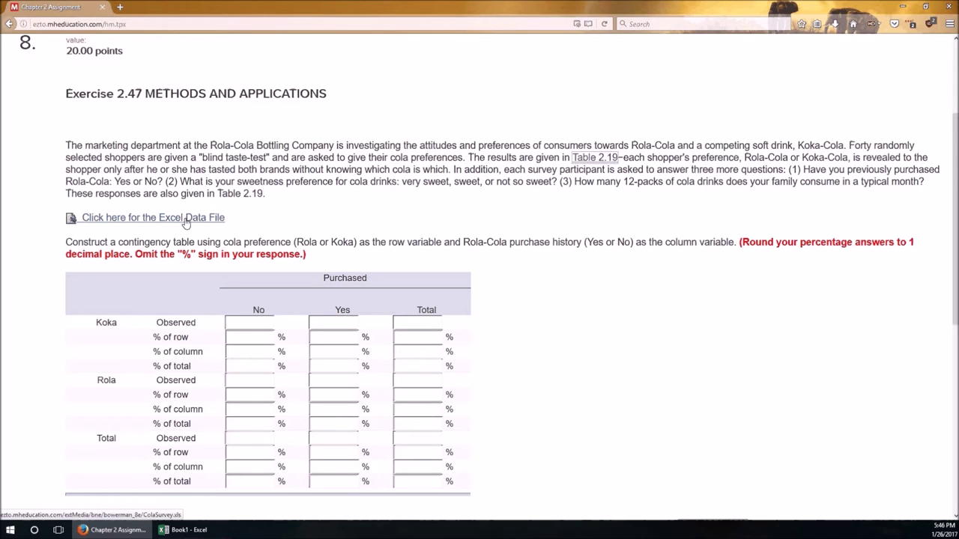
# Step: Open question 8's data file ColaSurvey.xls in Microsoft Excel and enable editing
pyautogui.click(185, 218)
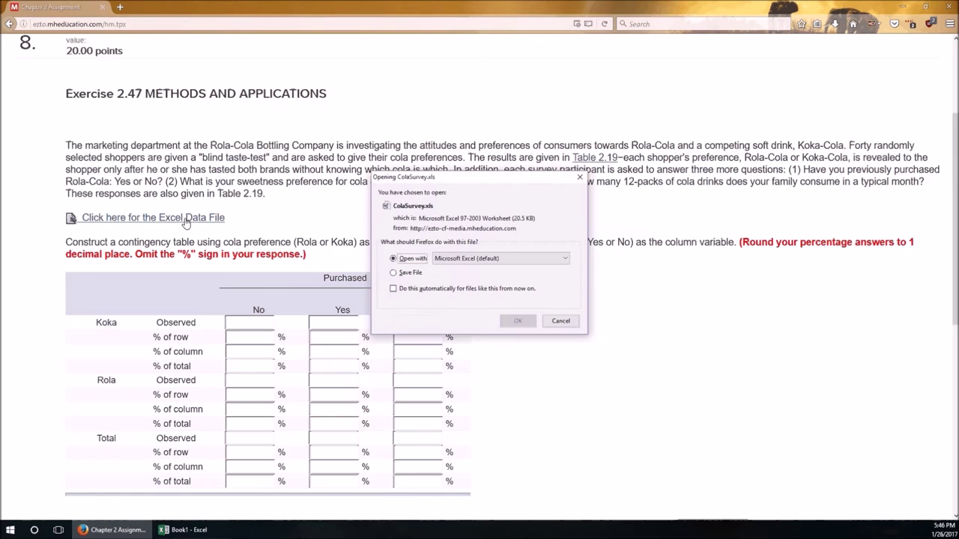
pyautogui.click(518, 324)
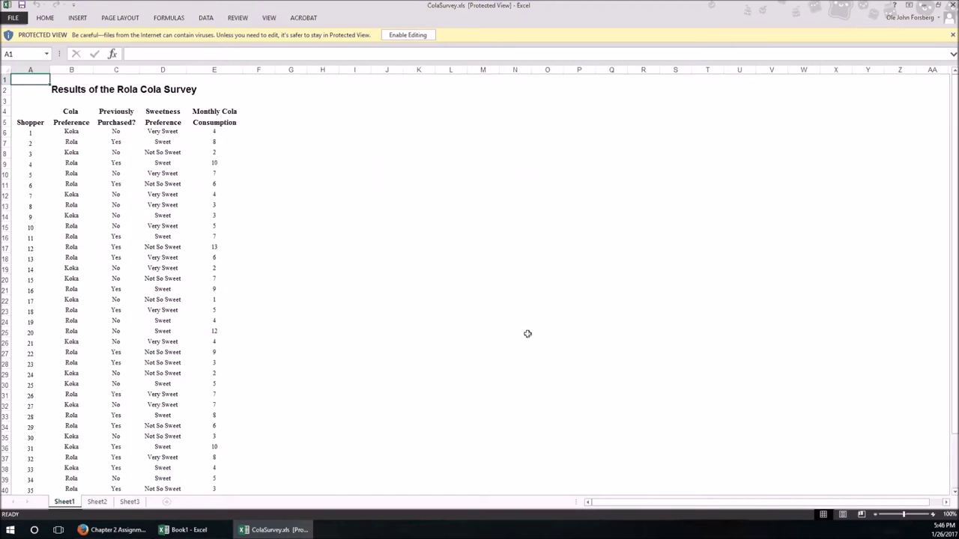
pyautogui.click(425, 39)
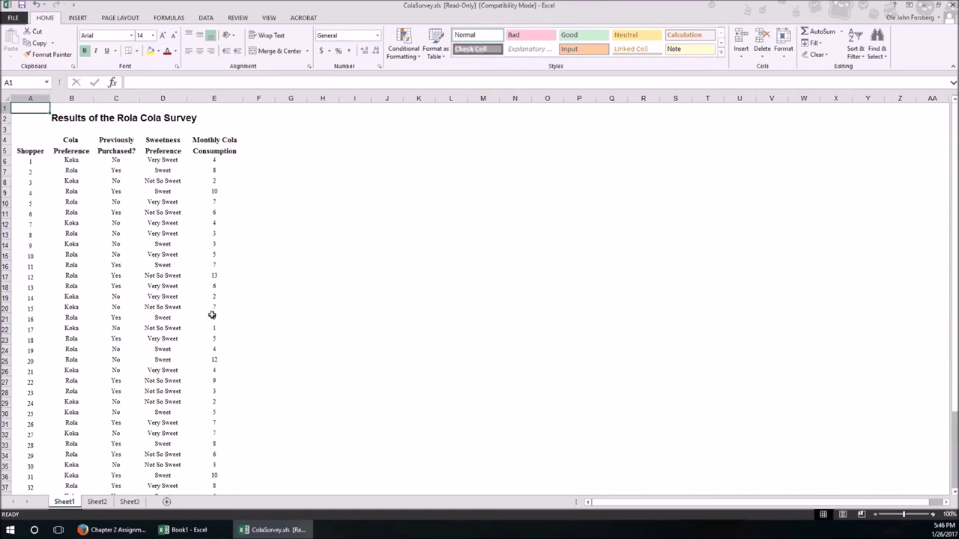
pyautogui.keyDown('ctrl'); pyautogui.scroll(4, 212, 314); pyautogui.keyUp('ctrl')
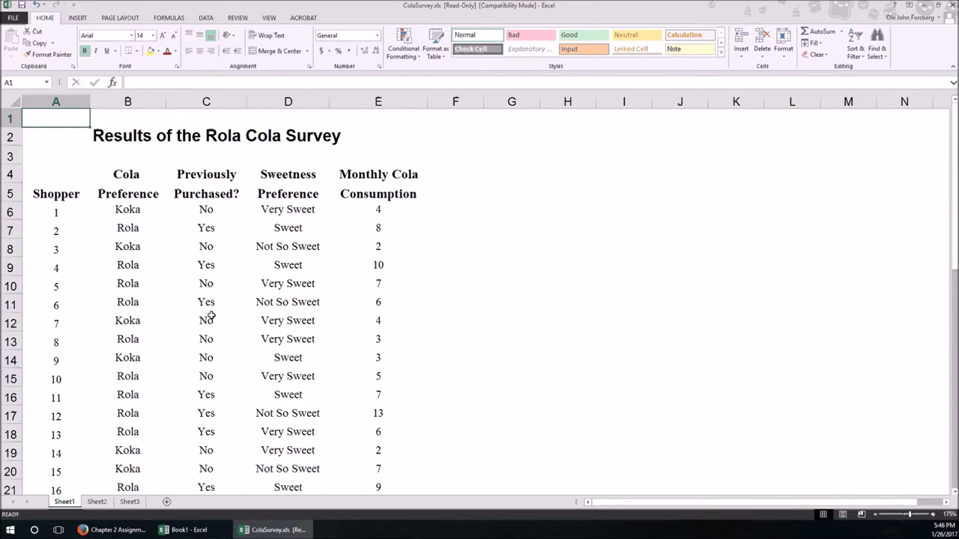
pyautogui.scroll(-1, 225, 315)
pyautogui.scroll(1, 128, 310)
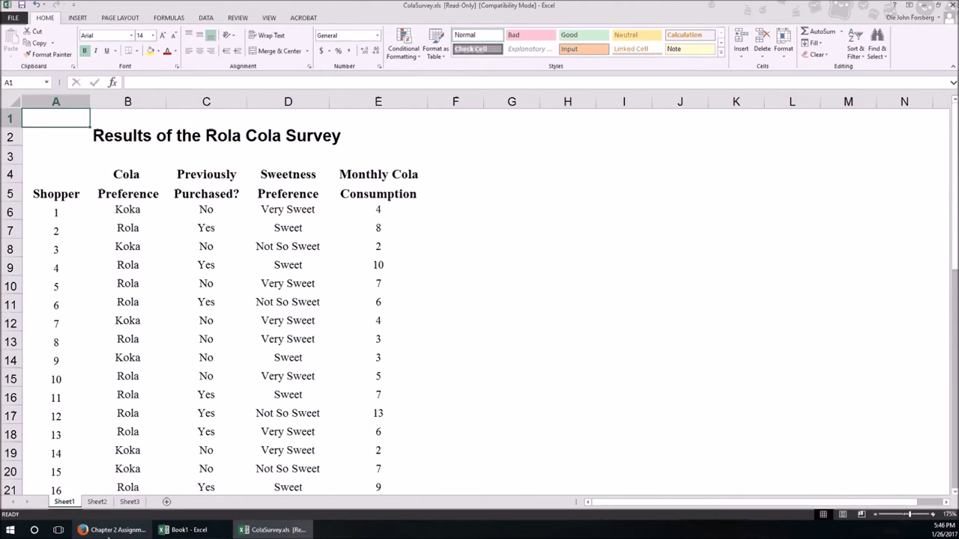
# Step: Compare question 8's blank contingency table with shopper 1's cola preference and previous purchase entries in the ColaSurvey workbook
pyautogui.click(111, 532)
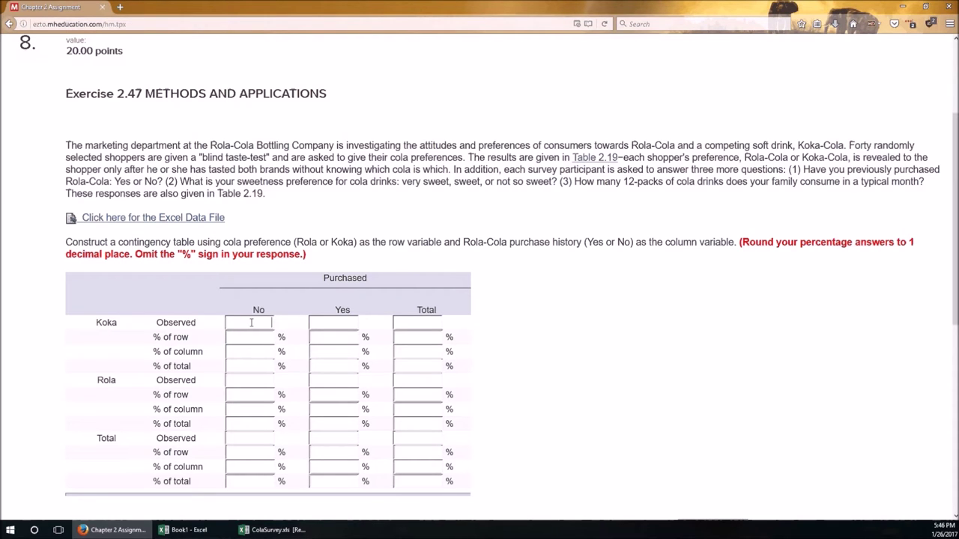
pyautogui.click(285, 530)
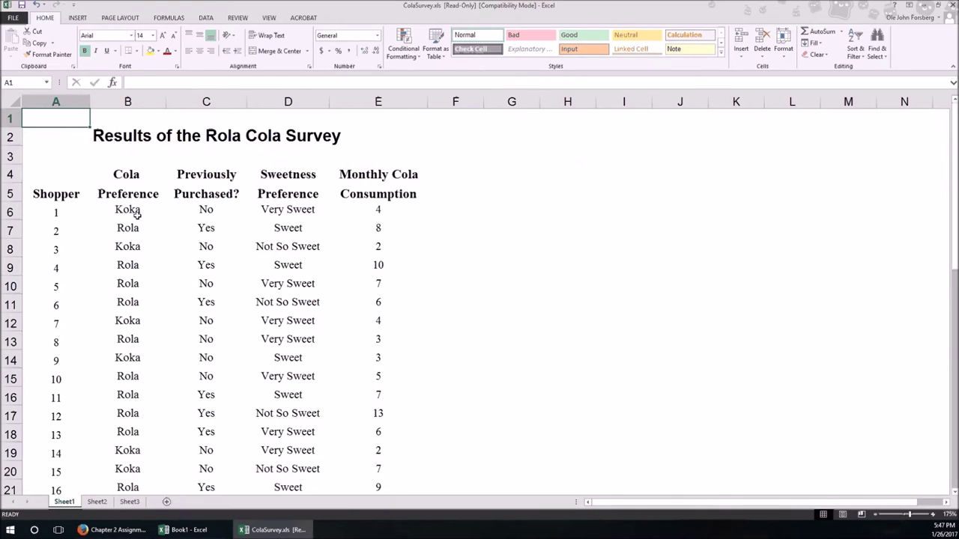
pyautogui.click(139, 213)
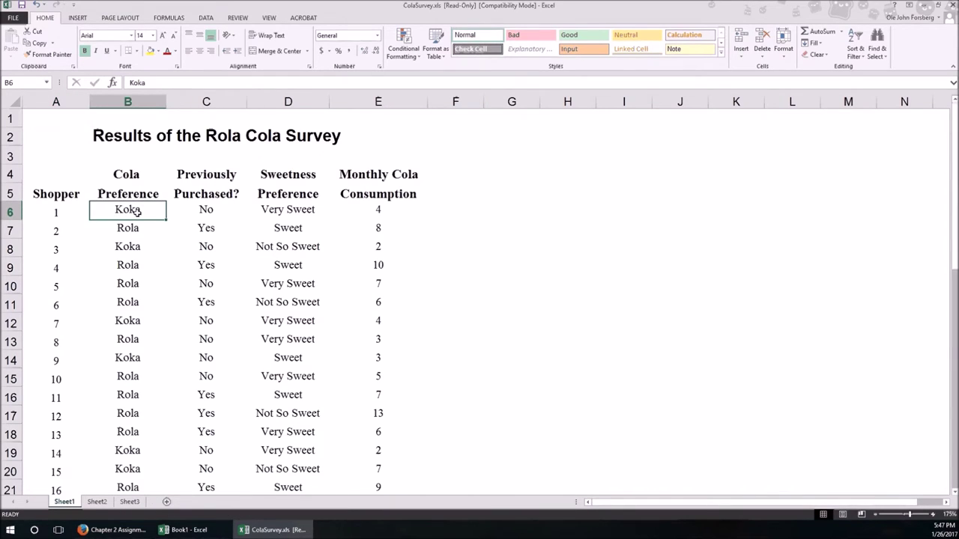
pyautogui.click(194, 210)
pyautogui.moveTo(194, 210); pyautogui.dragTo(155, 207)
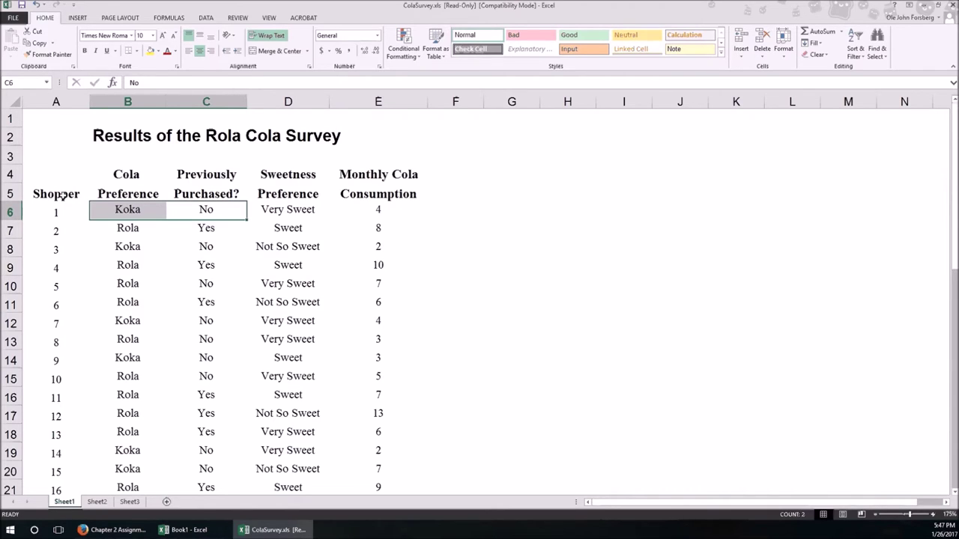
pyautogui.moveTo(64, 196); pyautogui.dragTo(349, 336)
pyautogui.scroll(-3, 351, 350)
pyautogui.scroll(-6, 351, 350)
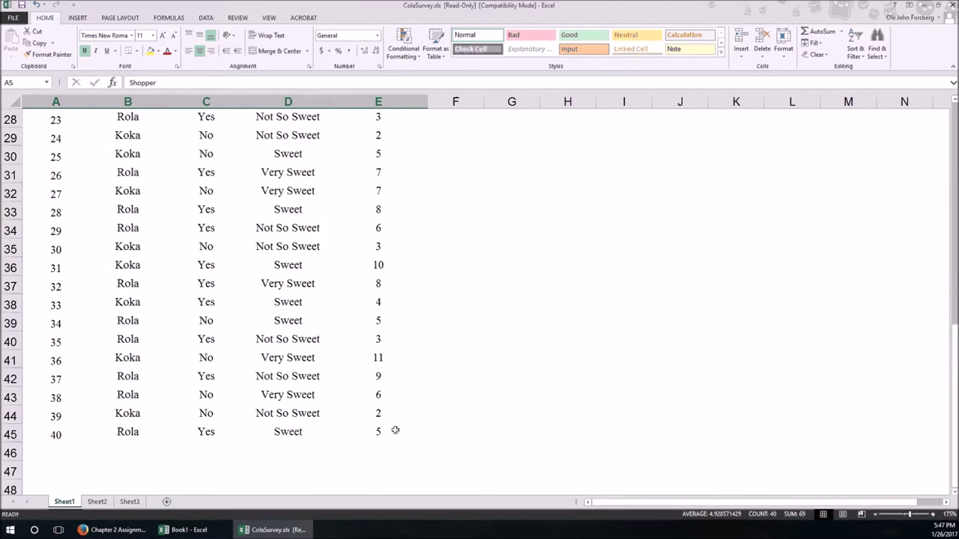
pyautogui.keyDown('shift'); pyautogui.click(349, 424); pyautogui.keyUp('shift')
pyautogui.scroll(9, 349, 425)
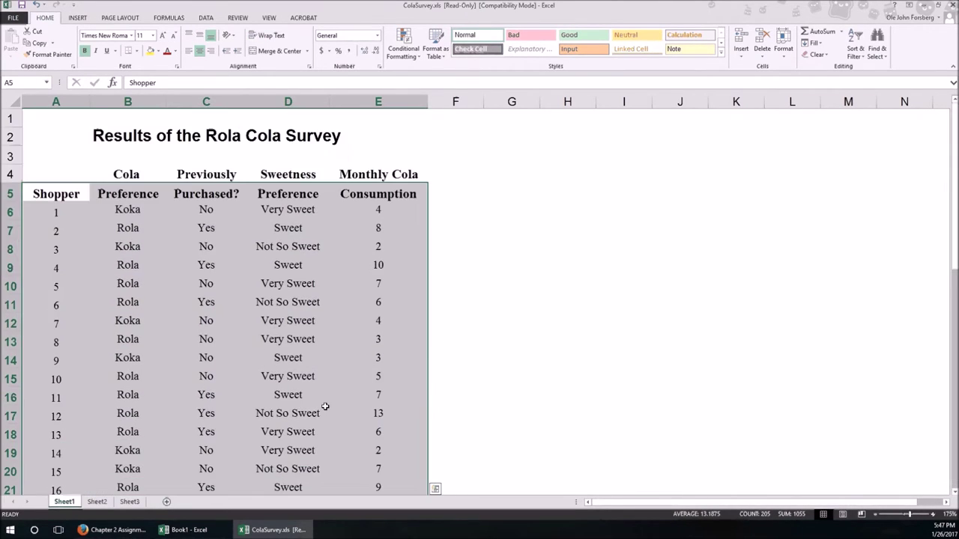
# Step: Open a custom sort for the survey data rows A6:E45 and mark the selection as having no headers
pyautogui.click(43, 212)
pyautogui.scroll(-7, 349, 436)
pyautogui.scroll(-5, 349, 436)
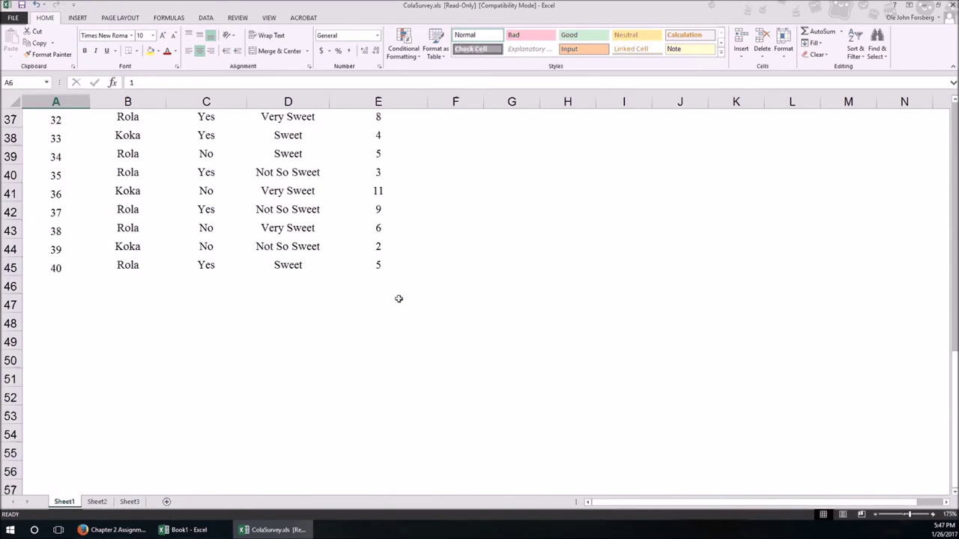
pyautogui.keyDown('shift'); pyautogui.click(368, 265); pyautogui.keyUp('shift')
pyautogui.scroll(8, 291, 317)
pyautogui.scroll(4, 289, 320)
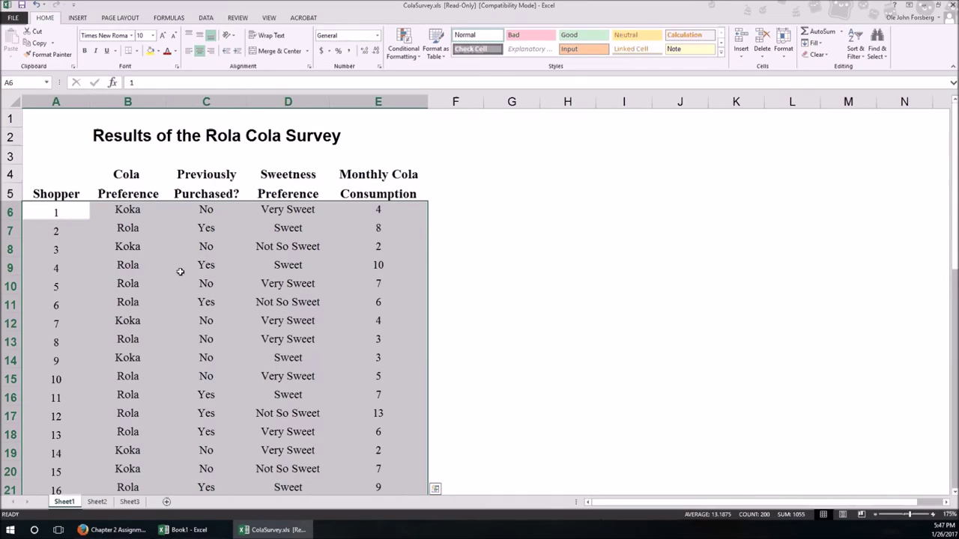
pyautogui.click(852, 56)
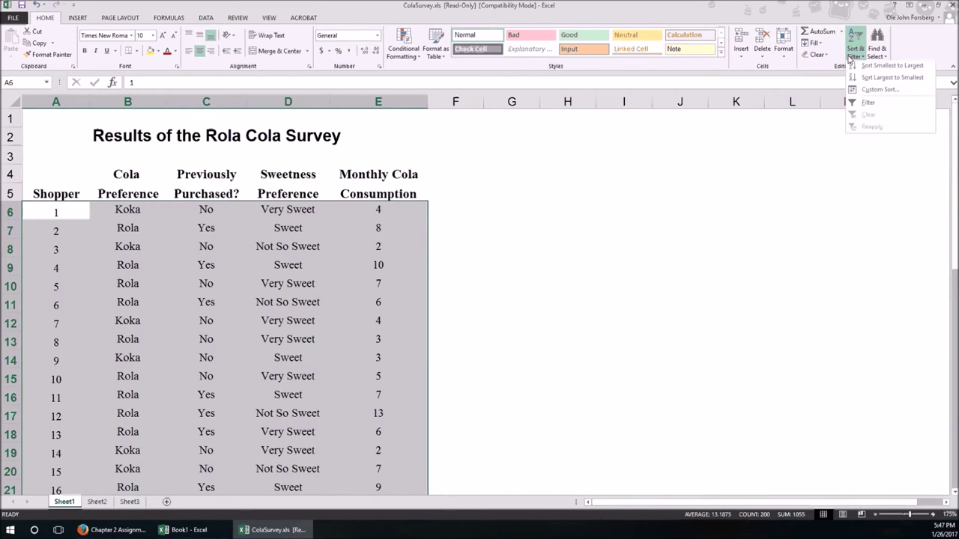
pyautogui.click(877, 93)
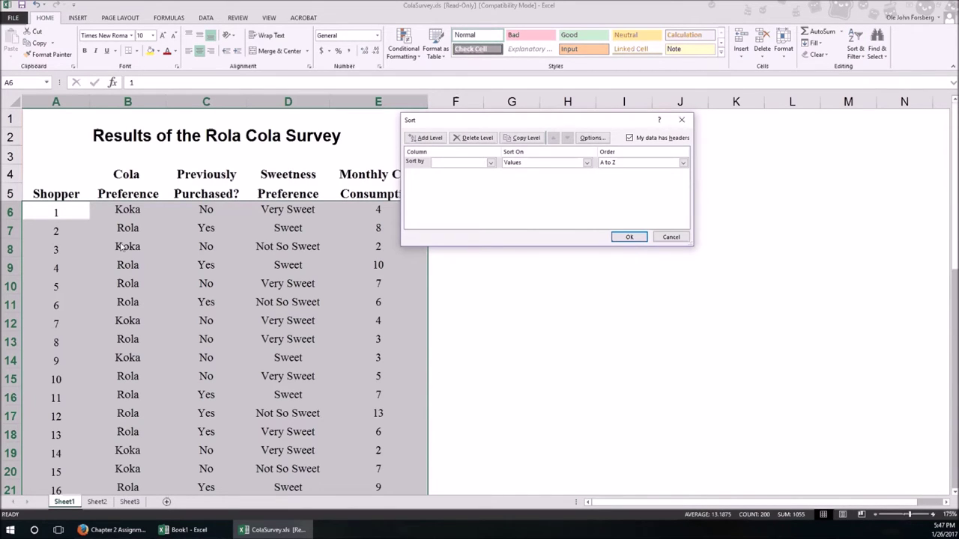
pyautogui.click(491, 163)
pyautogui.click(492, 163)
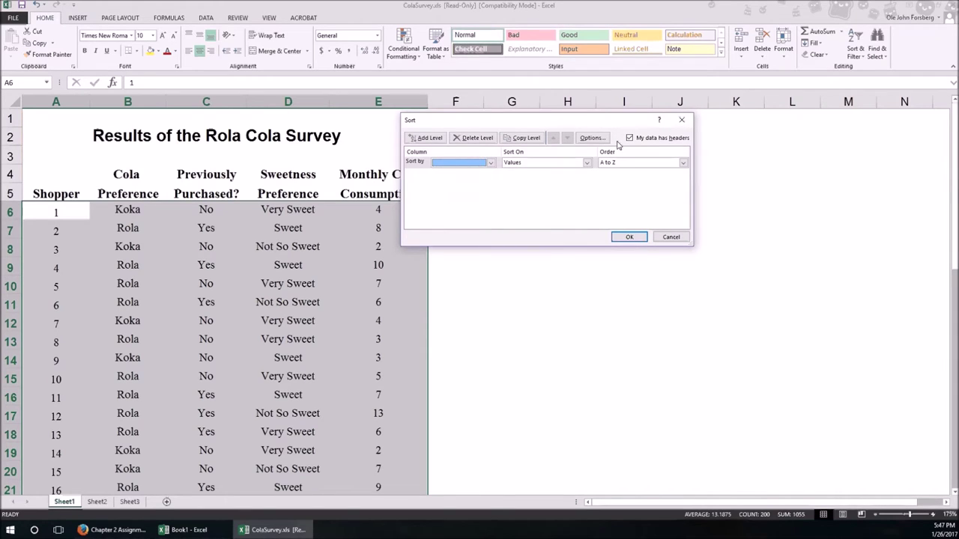
pyautogui.click(650, 140)
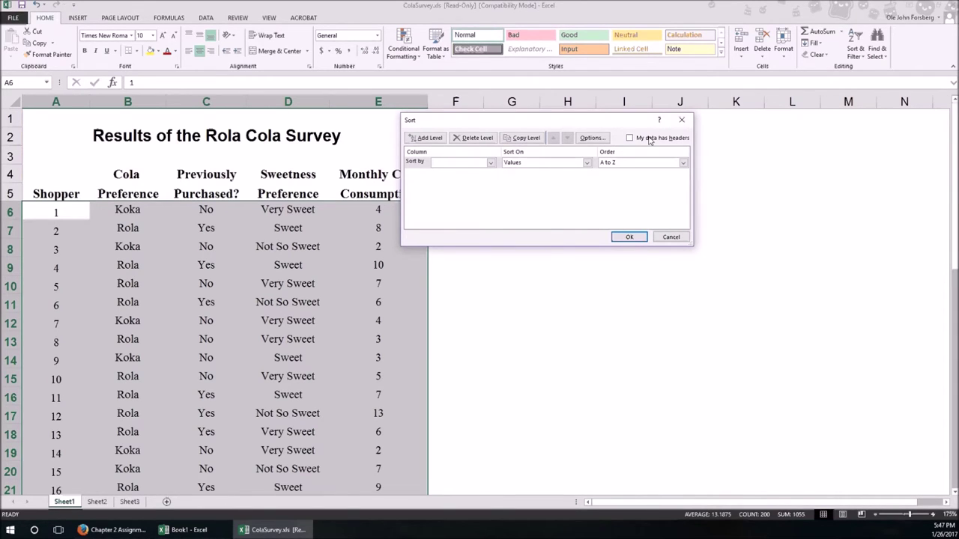
# Step: Sort the selected survey rows by Column B and then by Column C, both on values from A to Z
pyautogui.click(491, 162)
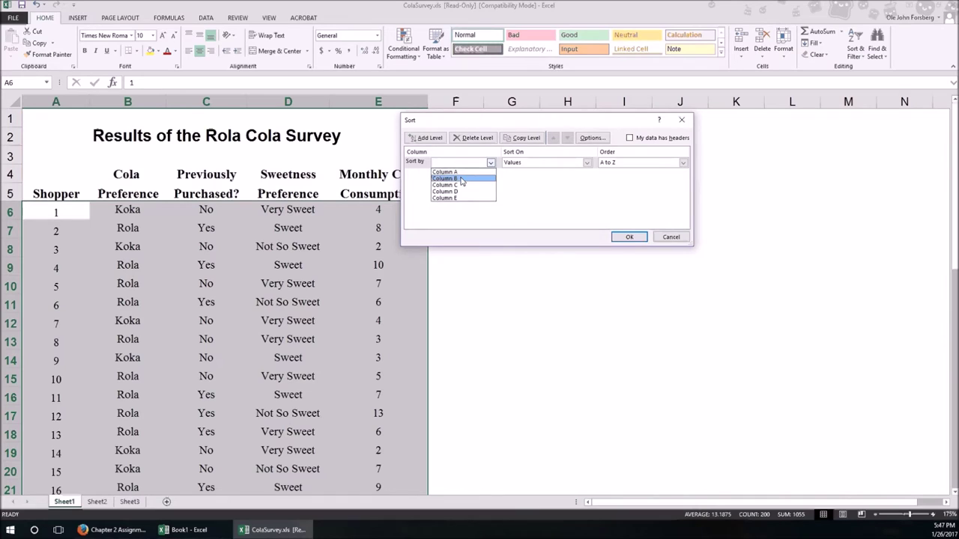
pyautogui.click(462, 181)
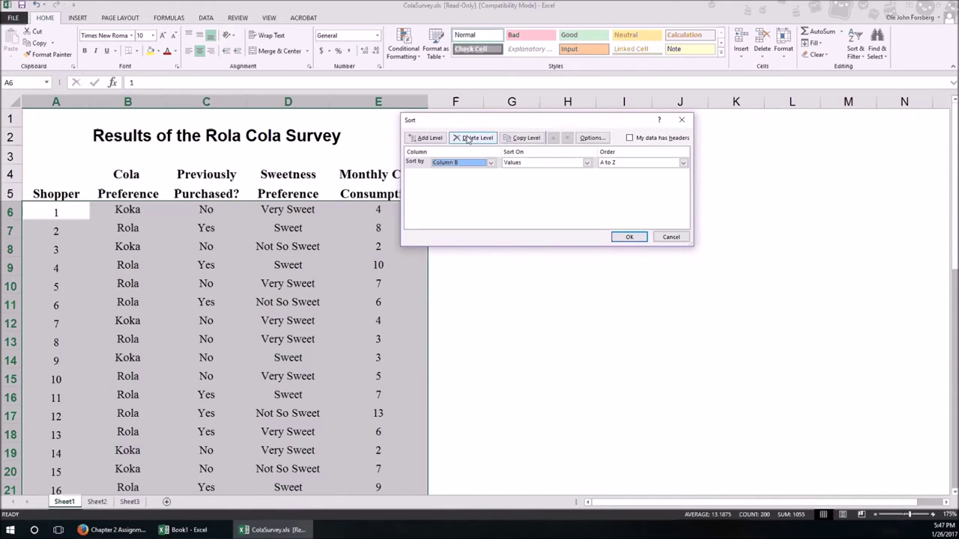
pyautogui.click(426, 138)
pyautogui.click(440, 173)
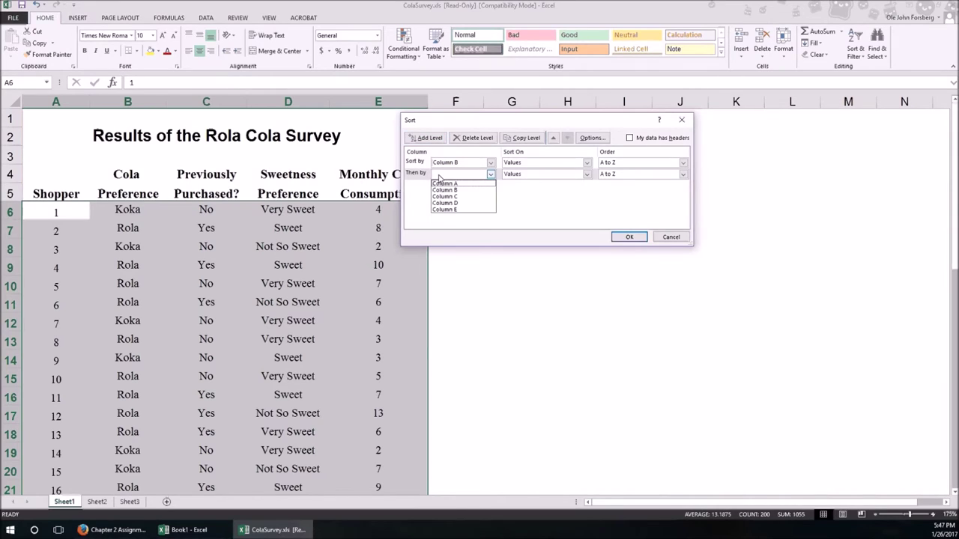
pyautogui.click(445, 196)
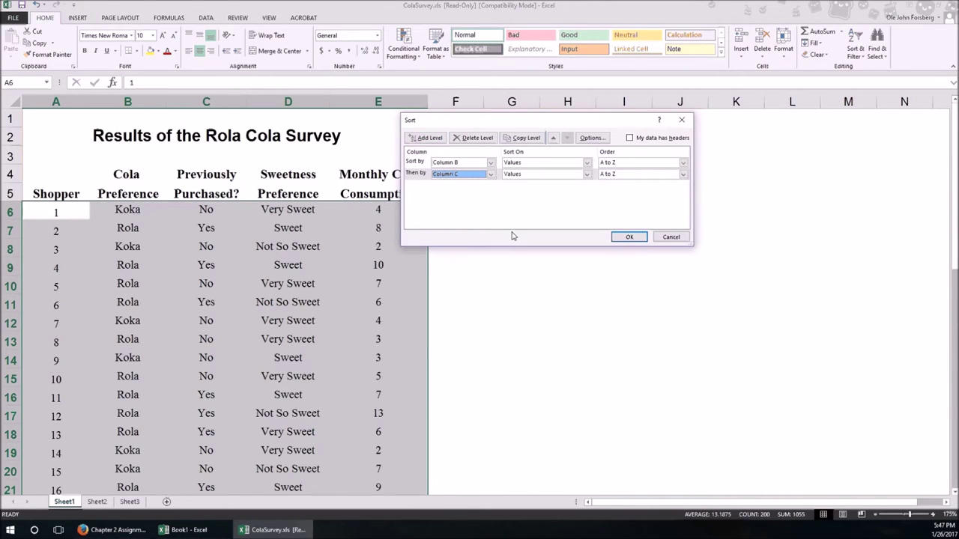
pyautogui.click(629, 237)
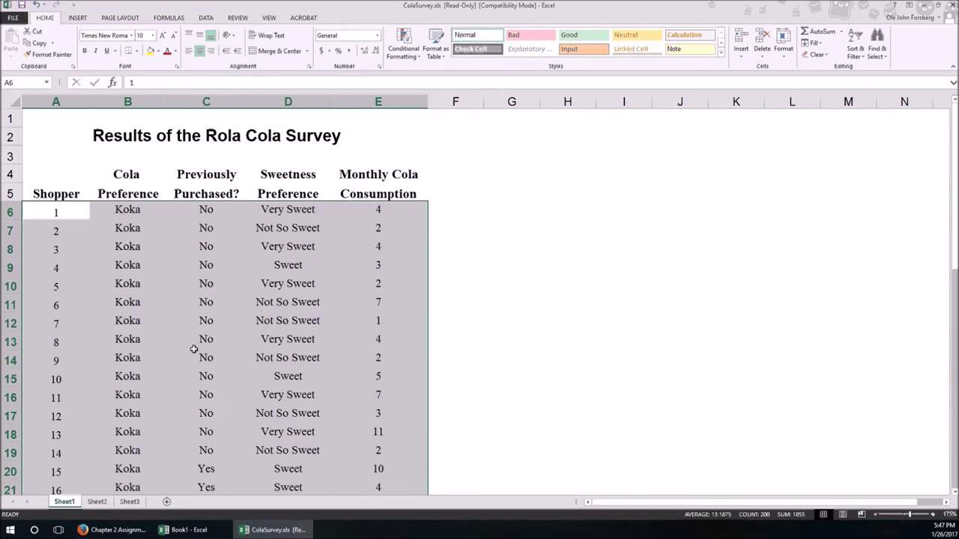
# Step: Count the sorted Koka rows with no previous purchase and enter 14 as Koka's observed No value in question 8's contingency table
pyautogui.click(198, 466)
pyautogui.scroll(-3, 198, 463)
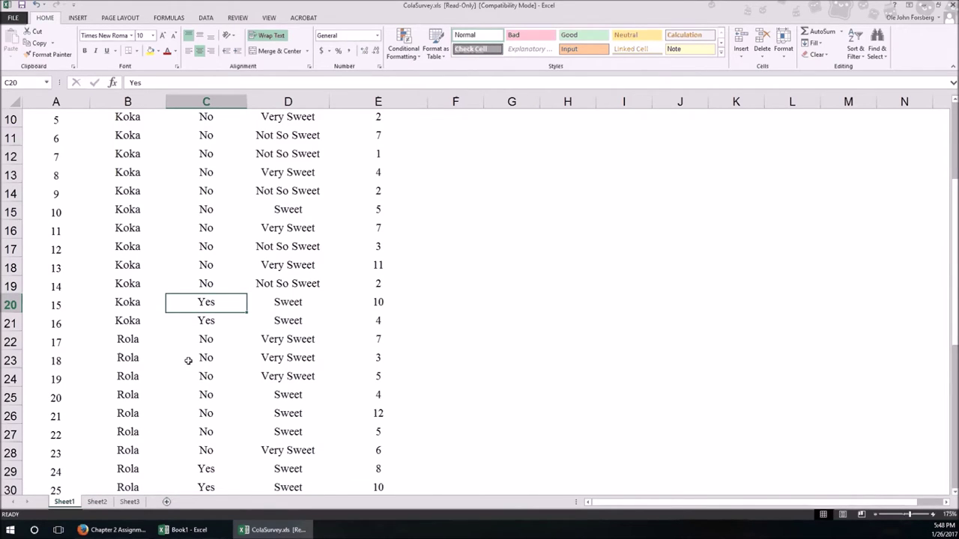
pyautogui.scroll(3, 189, 361)
pyautogui.click(130, 212)
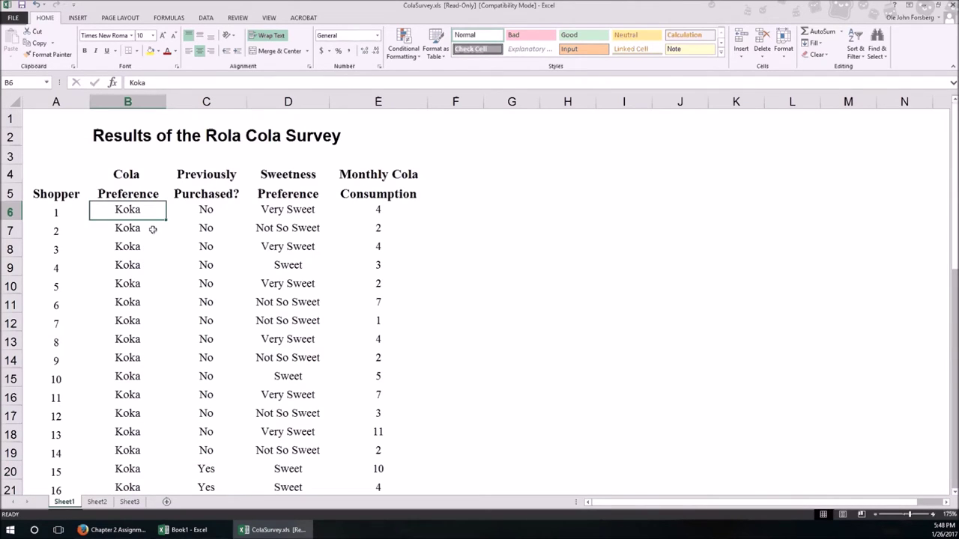
pyautogui.click(112, 530)
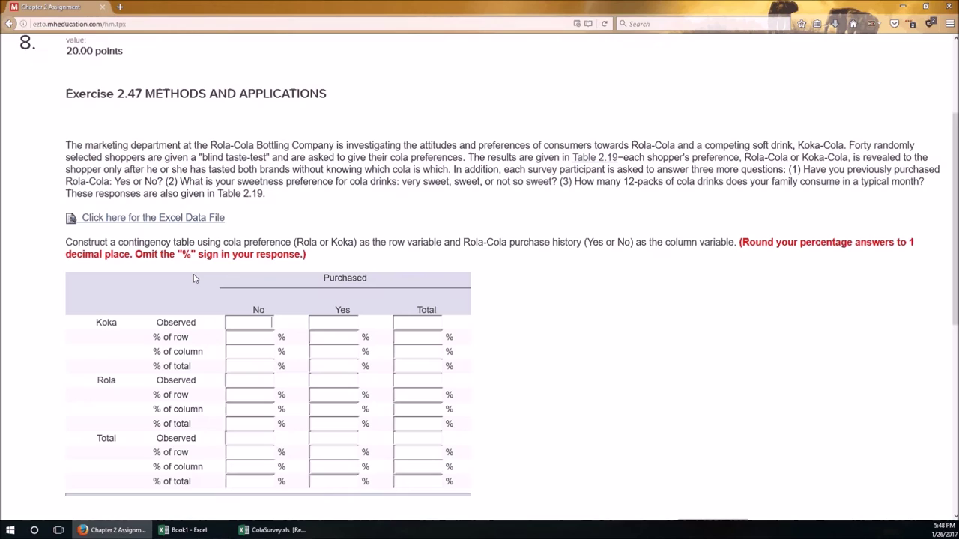
pyautogui.click(273, 534)
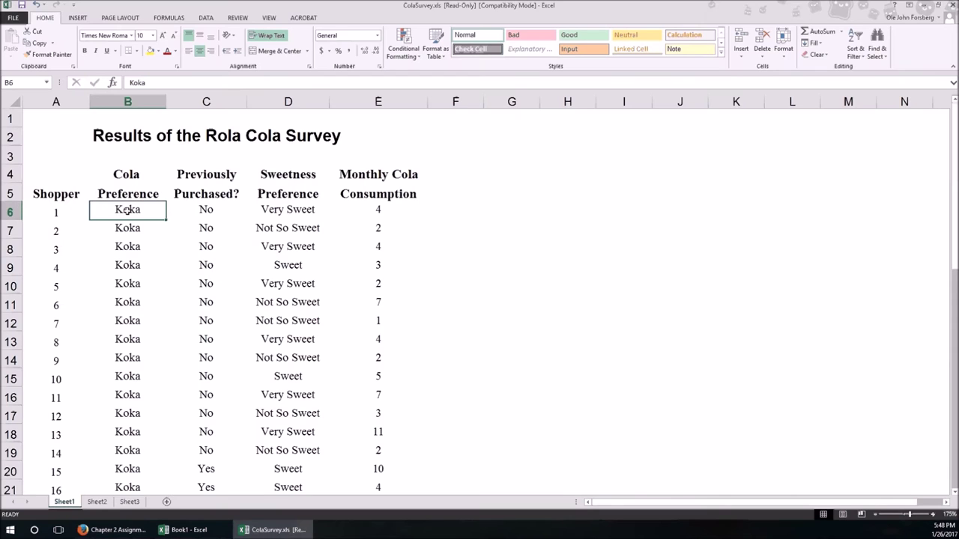
pyautogui.moveTo(128, 211); pyautogui.dragTo(174, 450)
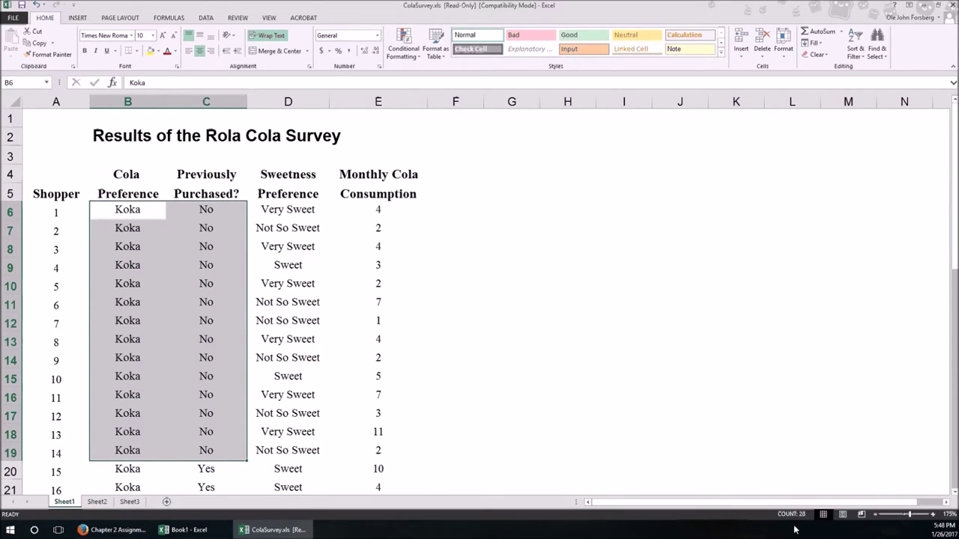
pyautogui.moveTo(152, 217); pyautogui.dragTo(140, 456)
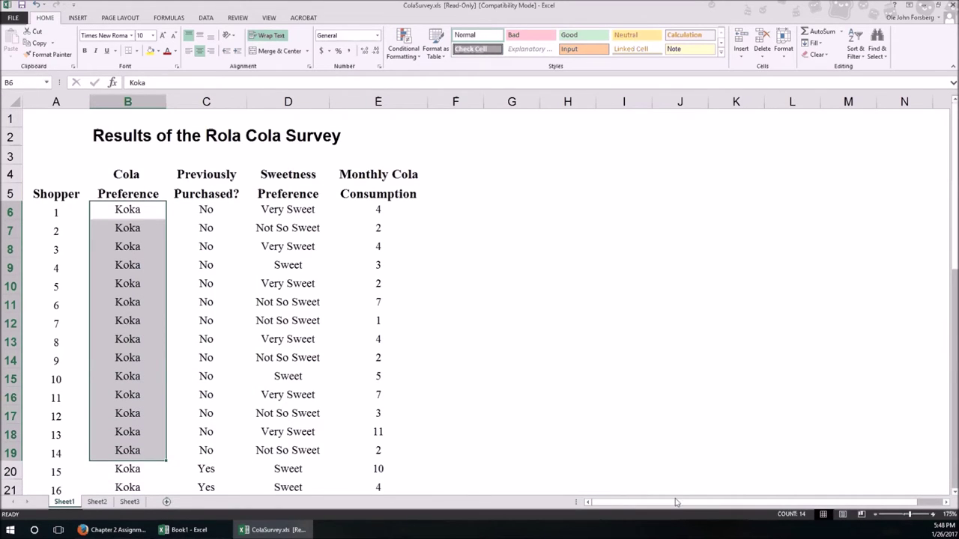
pyautogui.hotkey('alt', 'Tab')
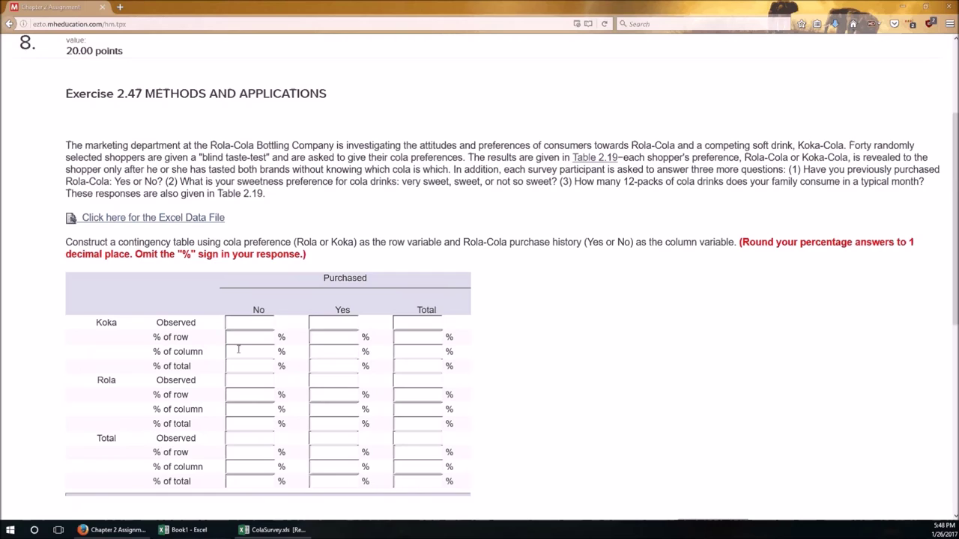
pyautogui.click(253, 320)
pyautogui.write('14')
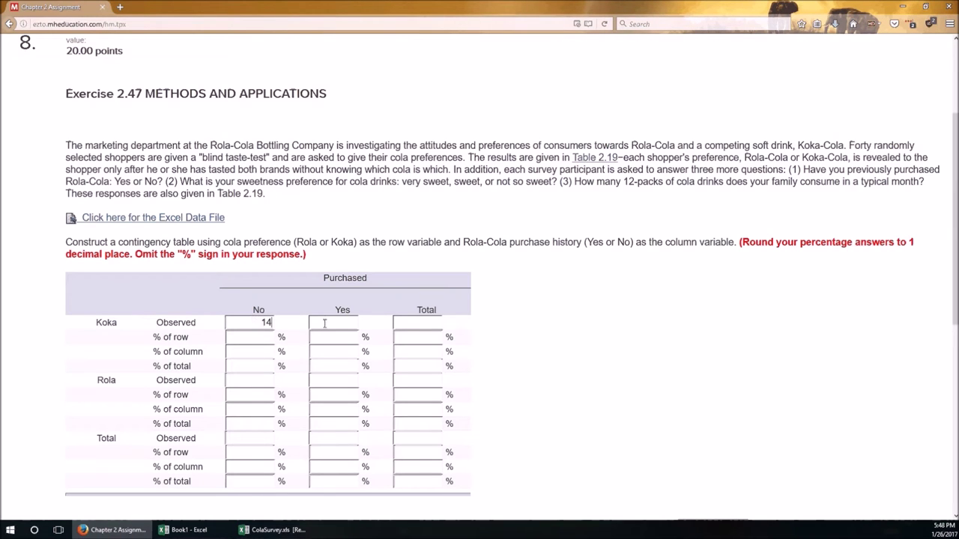
# Step: Count the Koka rows marked Yes in the ColaSurvey workbook and enter 2 as Koka's observed Yes value in the contingency table
pyautogui.hotkey('alt', 'Tab')
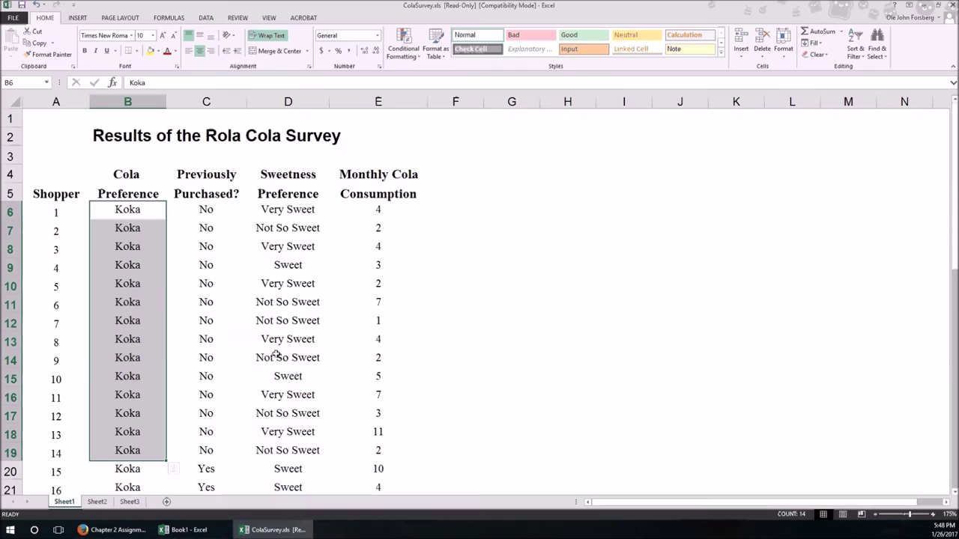
pyautogui.scroll(-5, 274, 356)
pyautogui.moveTo(109, 194); pyautogui.dragTo(120, 211)
pyautogui.hotkey('alt', 'Tab')
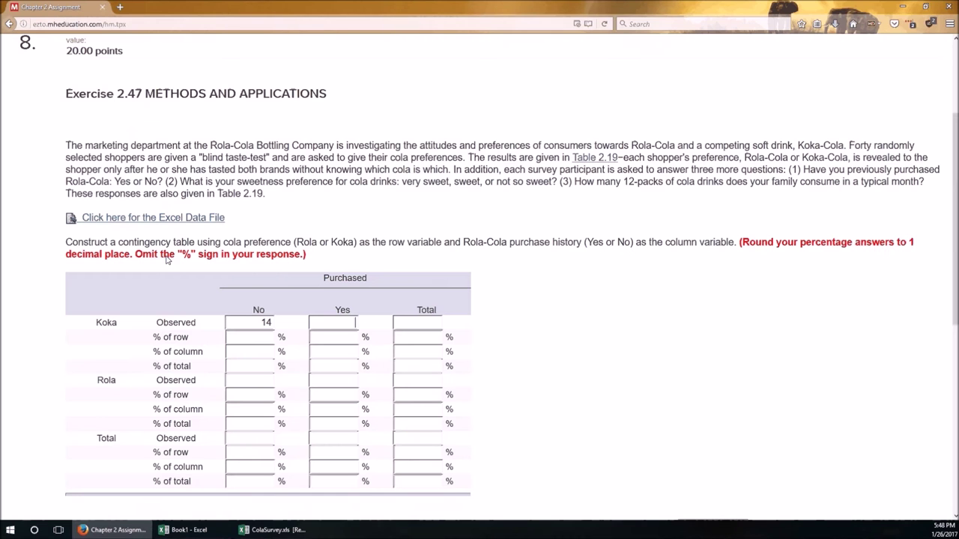
pyautogui.write('2')
# Step: Count the Rola rows marked No in the ColaSurvey workbook and enter 7 as Rola's observed No value in the contingency table
pyautogui.hotkey('alt', 'Tab')
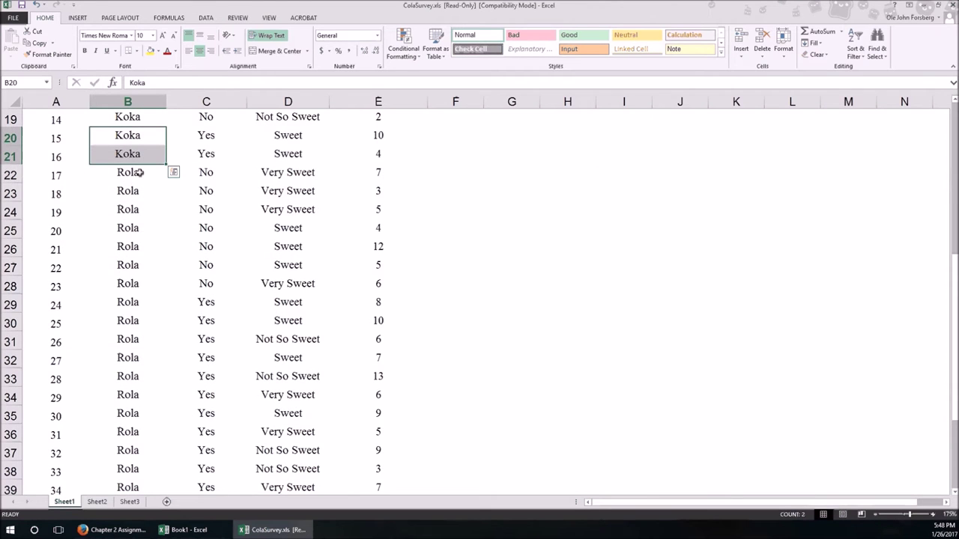
pyautogui.moveTo(139, 173); pyautogui.dragTo(138, 280)
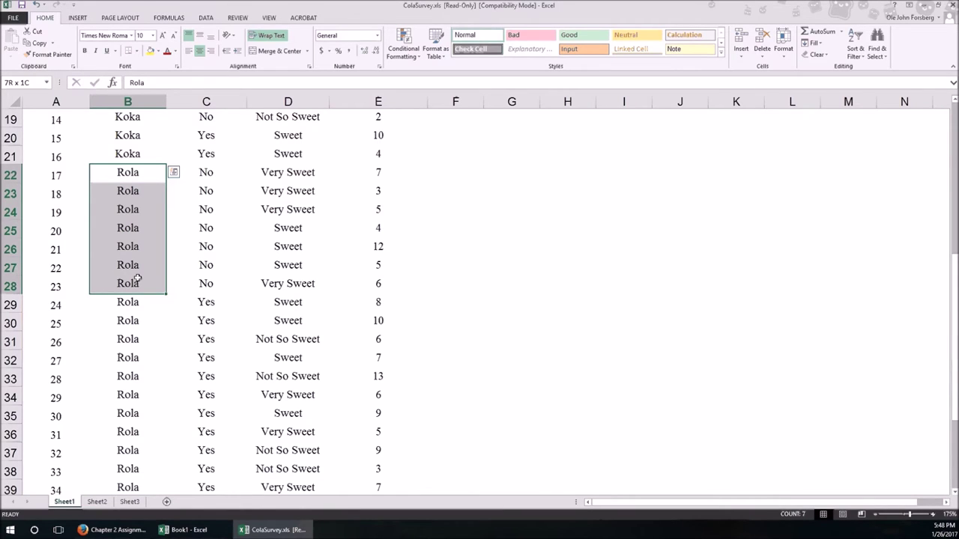
pyautogui.moveTo(138, 280); pyautogui.dragTo(134, 278)
pyautogui.hotkey('alt', 'Tab')
pyautogui.write('7')
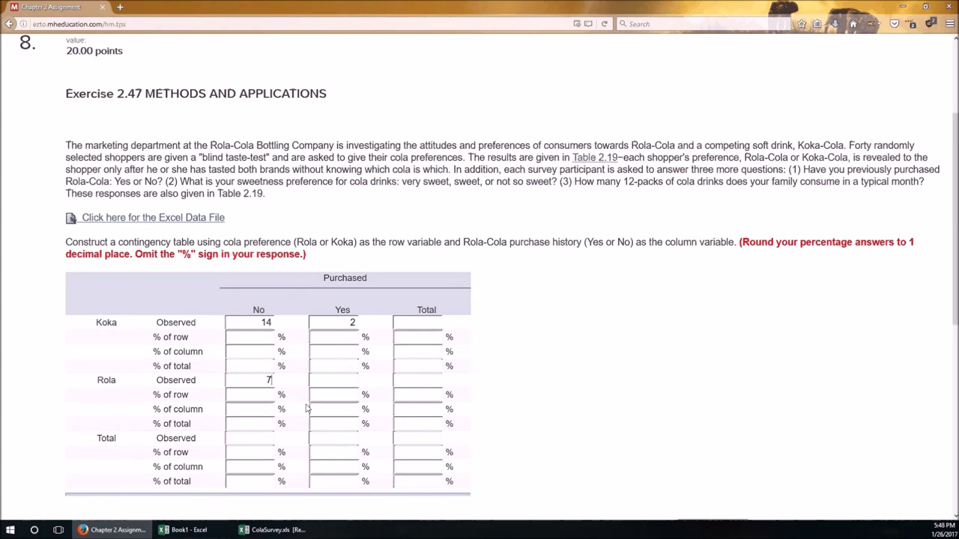
# Step: Count the Rola rows marked Yes in the ColaSurvey workbook and enter 17 as Rola's observed Yes value in the contingency table
pyautogui.hotkey('alt', 'Tab')
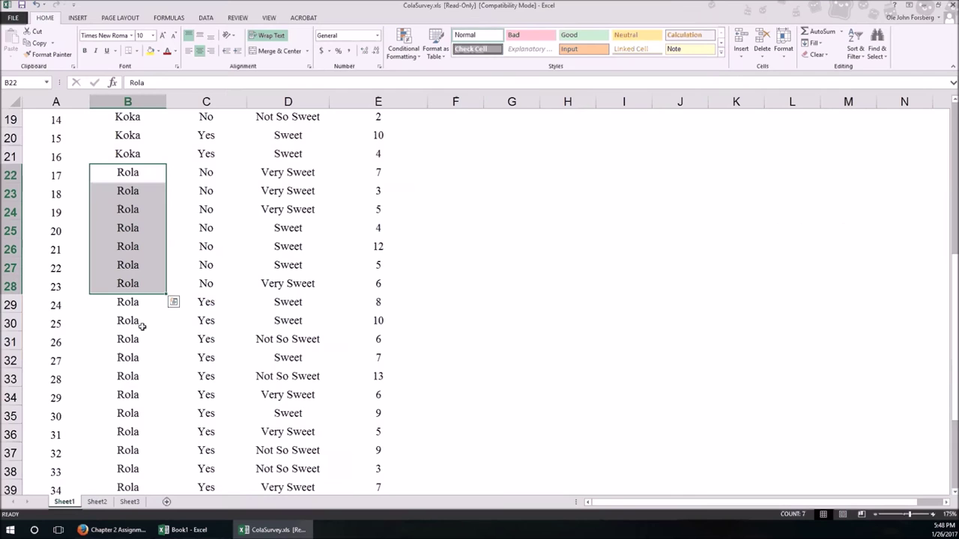
pyautogui.click(129, 303)
pyautogui.scroll(-4, 131, 335)
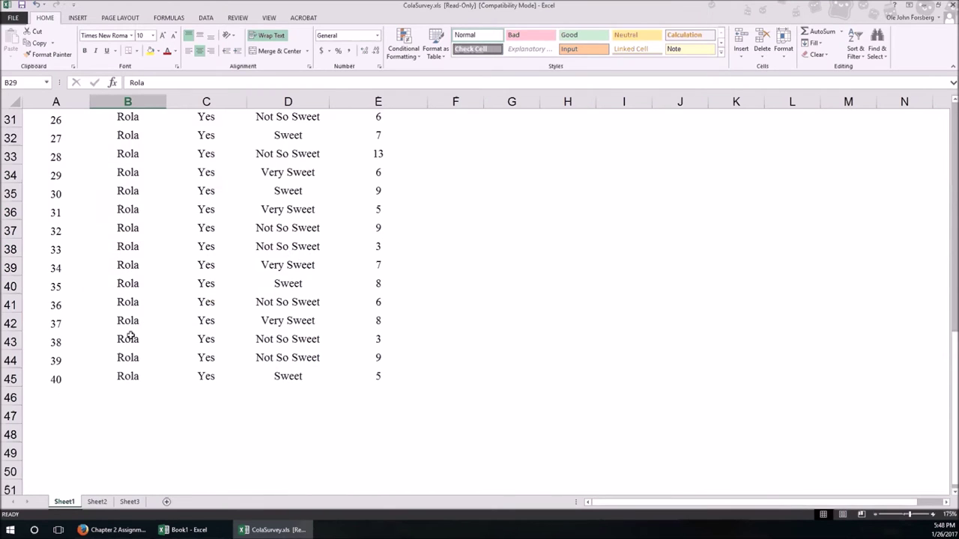
pyautogui.keyDown('shift'); pyautogui.click(128, 376); pyautogui.keyUp('shift')
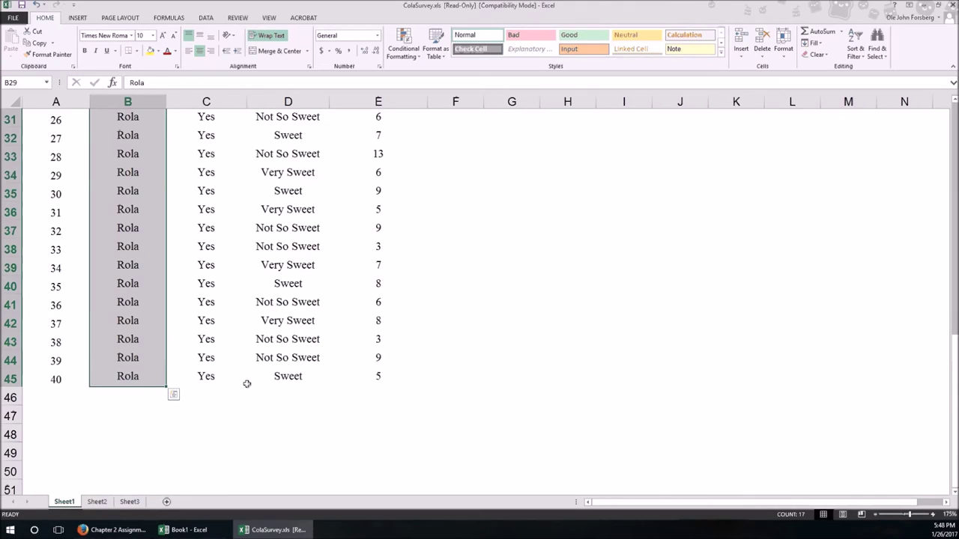
pyautogui.hotkey('alt', 'Tab')
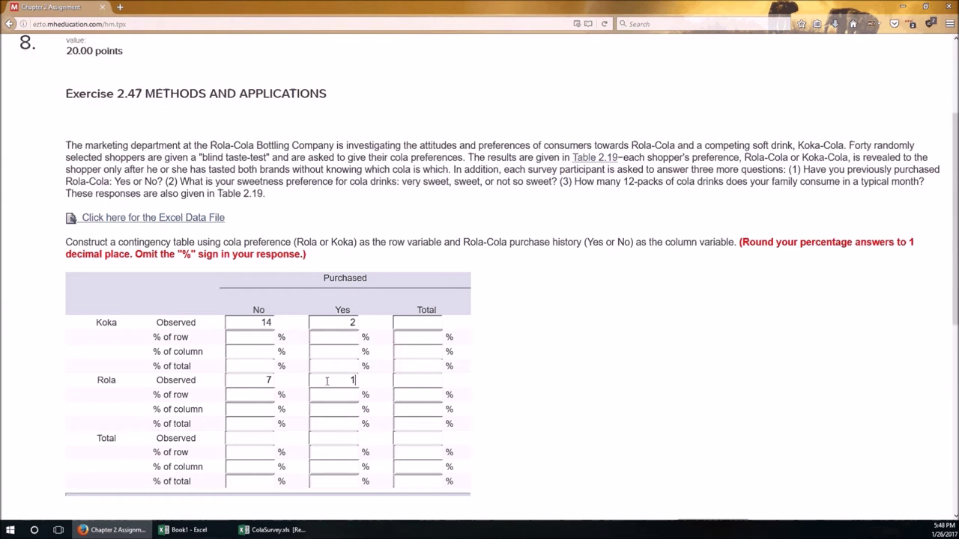
pyautogui.write('17')
# Step: Fill in the observed totals: 16 for Koka, 24 for Rola, 21 for No, 19 for Yes, and 40 overall
pyautogui.click(405, 320)
pyautogui.write('16')
pyautogui.click(413, 380)
pyautogui.write('24')
pyautogui.write('21')
pyautogui.click(339, 439)
pyautogui.write('19')
pyautogui.click(414, 438)
pyautogui.write('40')
pyautogui.click(407, 439)
# Step: Calculate Koka's row percentage for No in the ColaSurvey workbook by entering =14/16 in cell H4
pyautogui.click(245, 338)
pyautogui.hotkey('alt', 'Tab')
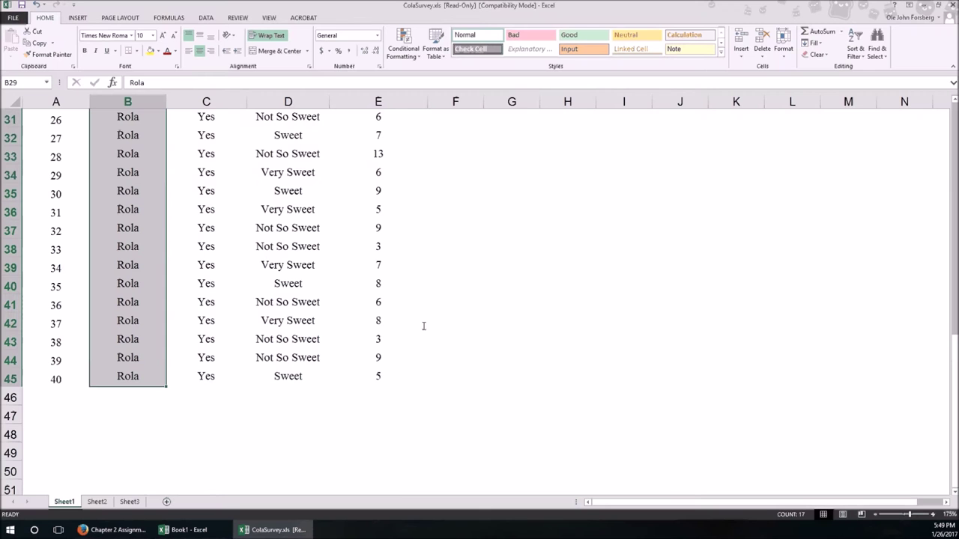
pyautogui.click(517, 134)
pyautogui.scroll(10, 488, 222)
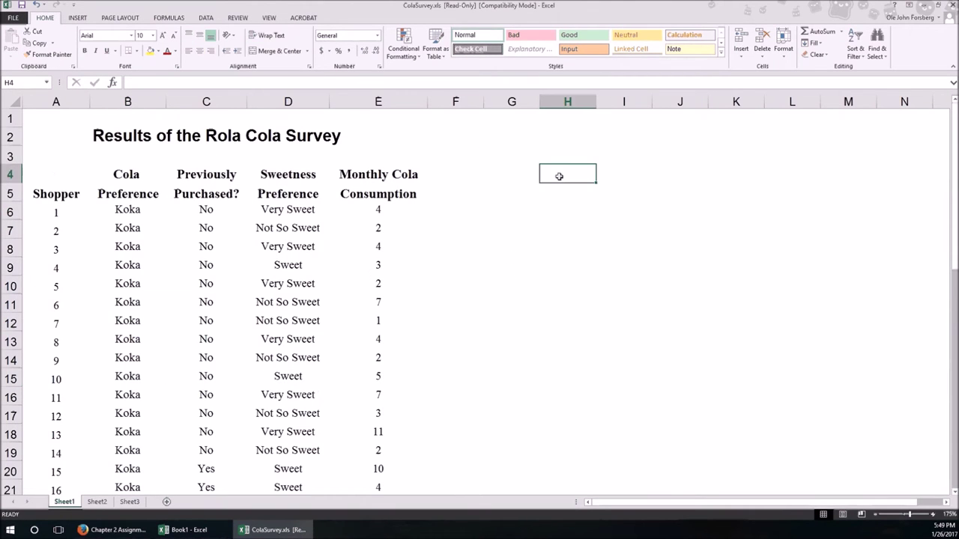
pyautogui.write('=14/16')
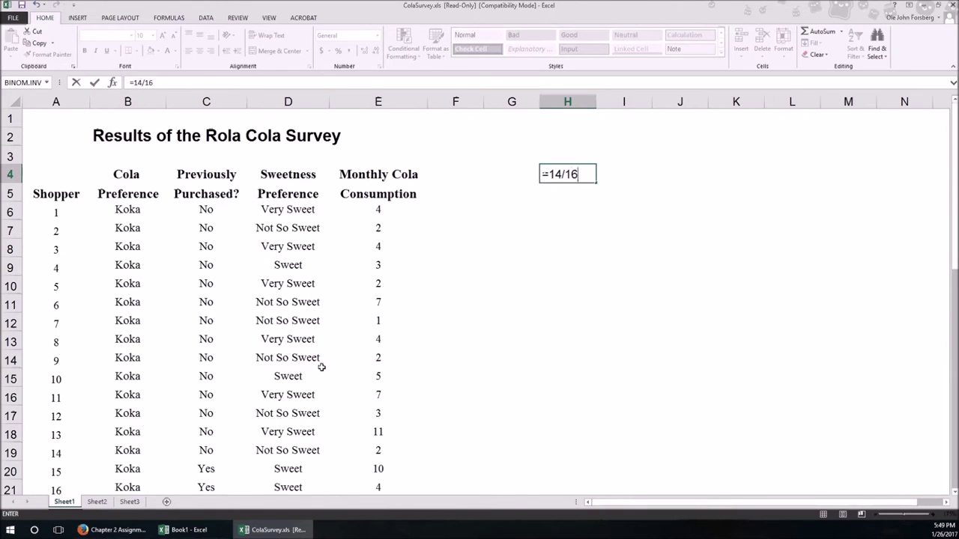
pyautogui.press('Return')
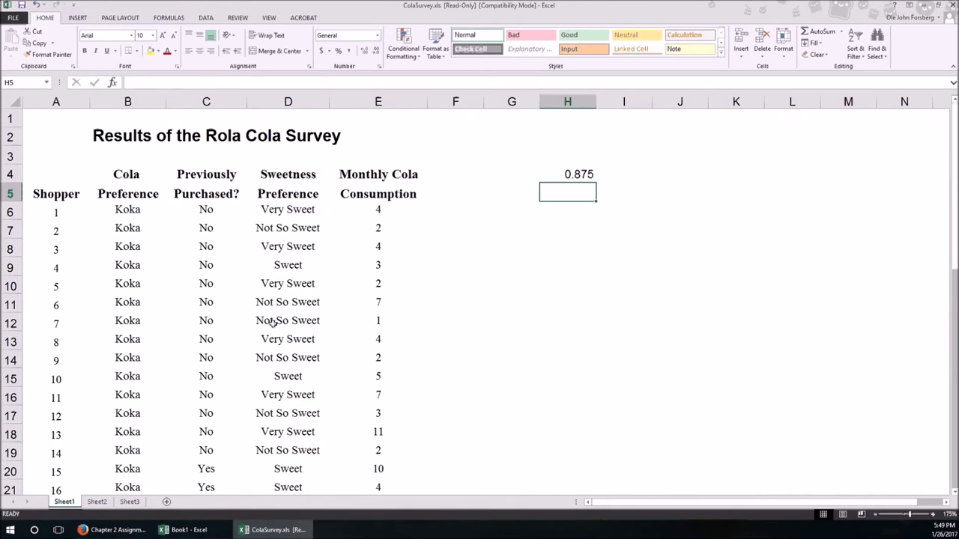
# Step: Enter Koka's % of row values in question 8's contingency table: 87.5 for No, 12.5 for Yes, and 100 for Total
pyautogui.hotkey('alt', 'Tab')
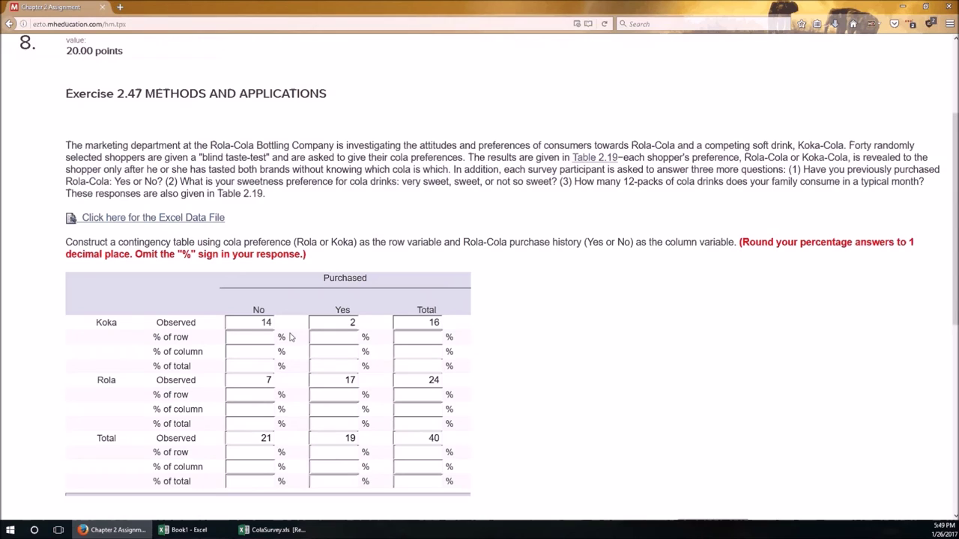
pyautogui.write('87.5')
pyautogui.click(332, 339)
pyautogui.write('12.5')
pyautogui.press('Tab')
pyautogui.write('100')
# Step: Calculate Rola's row percentage for No in the ColaSurvey workbook by entering =7/24 in cell H5
pyautogui.click(241, 395)
pyautogui.hotkey('alt', 'Tab')
pyautogui.write('=')
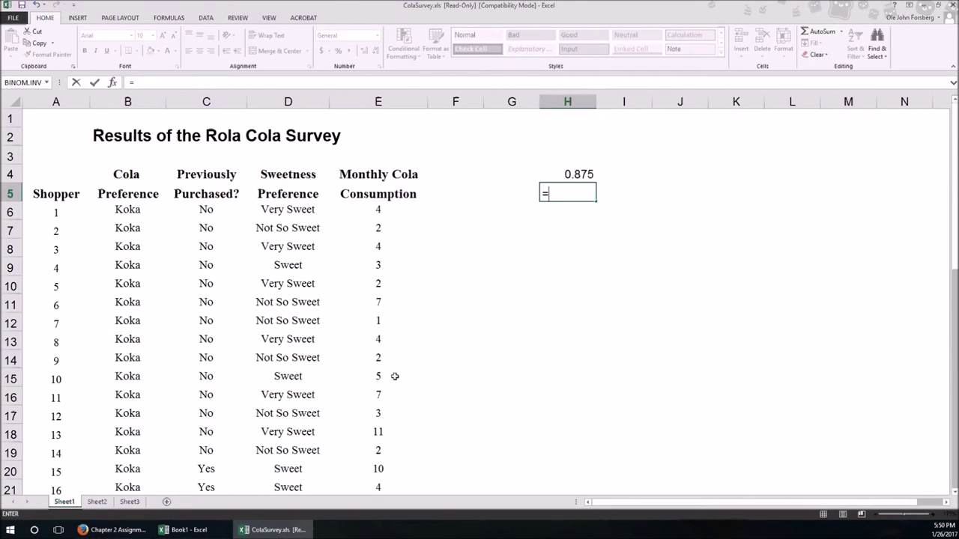
pyautogui.write('7/24')
pyautogui.press('Return')
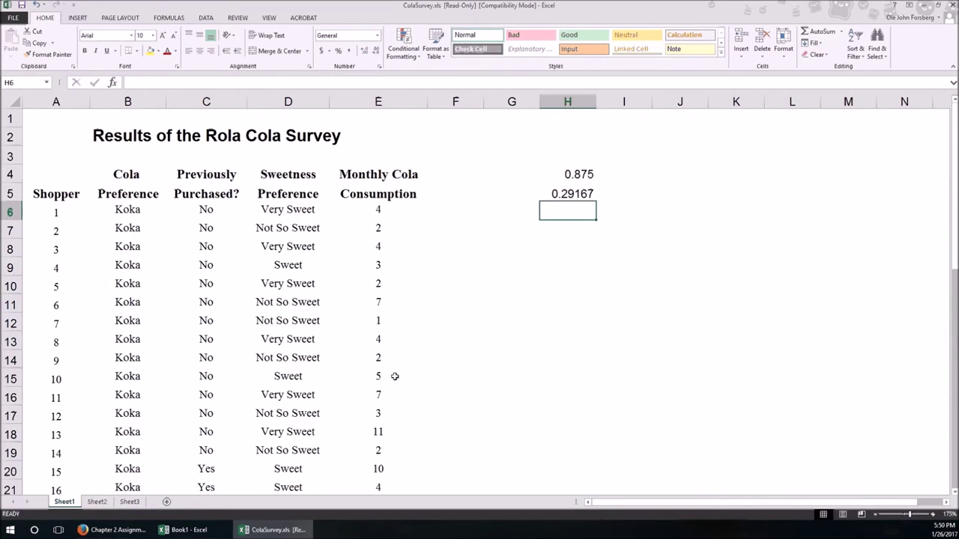
# Step: Enter Rola's % of row values in question 8's contingency table: 29.2 for No and 70.8 for Yes
pyautogui.hotkey('alt', 'Tab')
pyautogui.write('2')
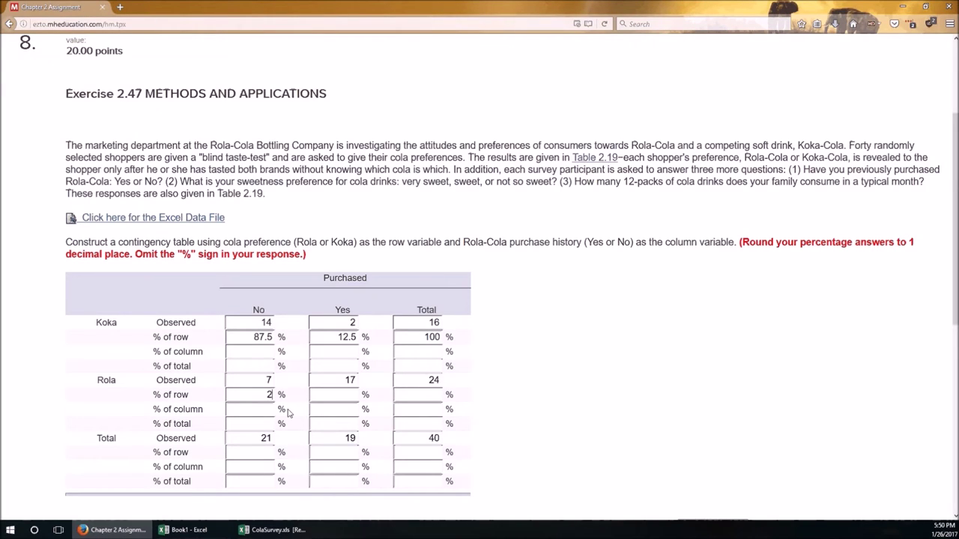
pyautogui.write('9.2')
pyautogui.click(335, 395)
pyautogui.write('71')
pyautogui.press('BackSpace')
pyautogui.write('0.8')
# Step: Check Rola's Yes row percentage with =17/24 in cell H6 of the ColaSurvey workbook, and enter 100 as Rola's % of row total in the assignment
pyautogui.hotkey('alt', 'Tab')
pyautogui.write('=')
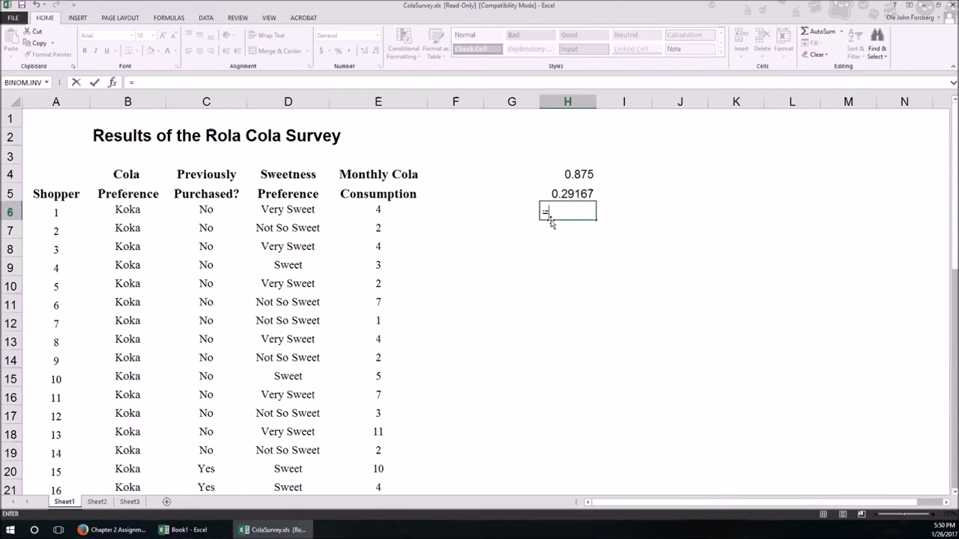
pyautogui.write('17/24')
pyautogui.press('Return')
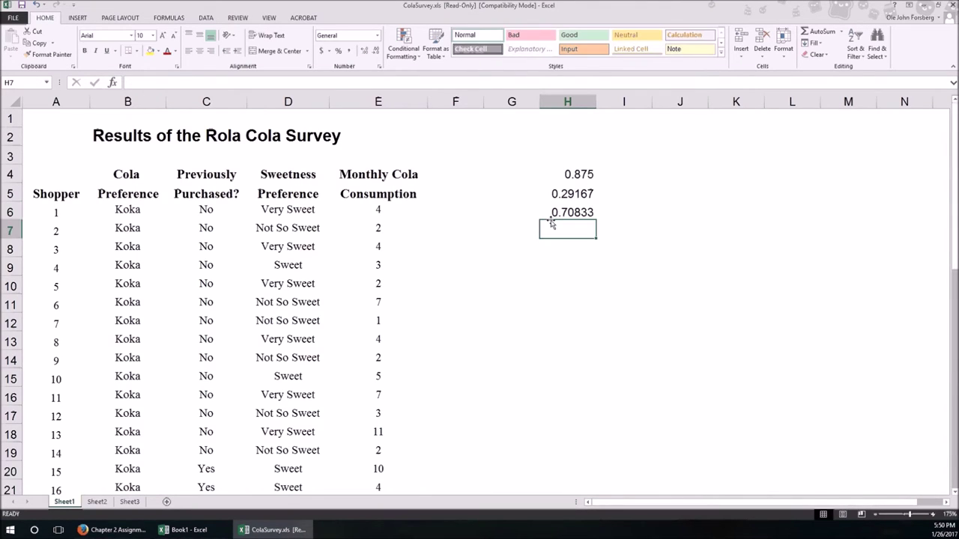
pyautogui.hotkey('alt', 'Tab')
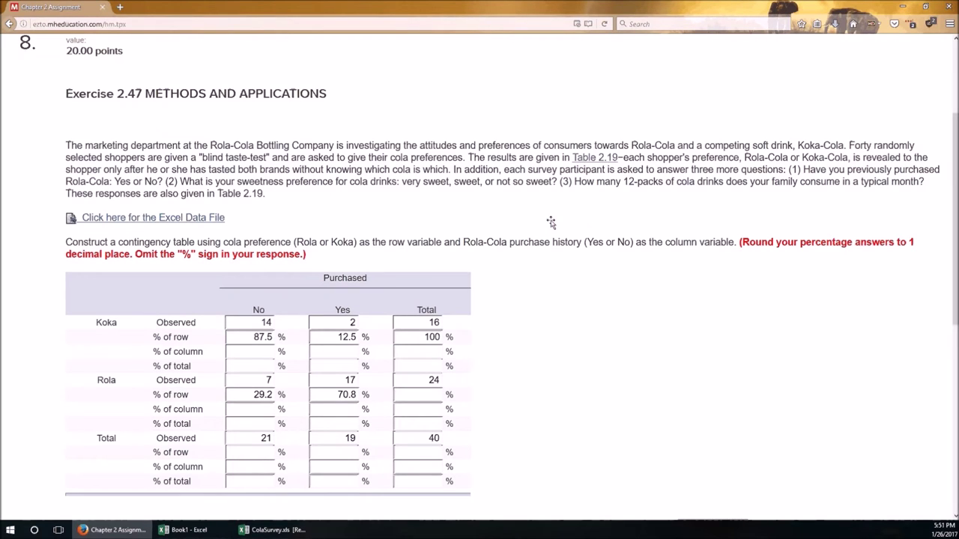
pyautogui.write('100')
# Step: Calculate =21/40 in cell H7 of the ColaSurvey workbook and enter 52.5 as the Total row's % of row for No in the assignment
pyautogui.click(250, 454)
pyautogui.hotkey('alt', 'Tab')
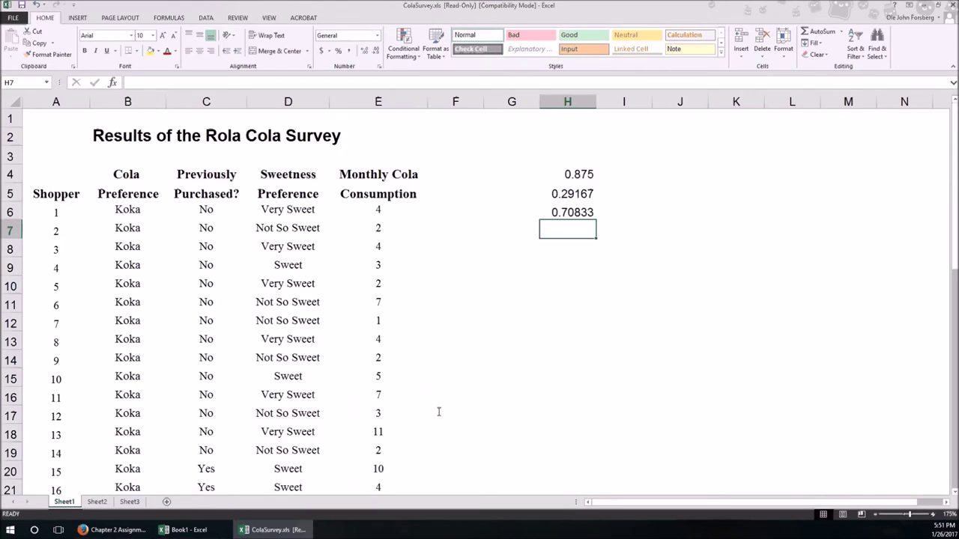
pyautogui.write('=21/40')
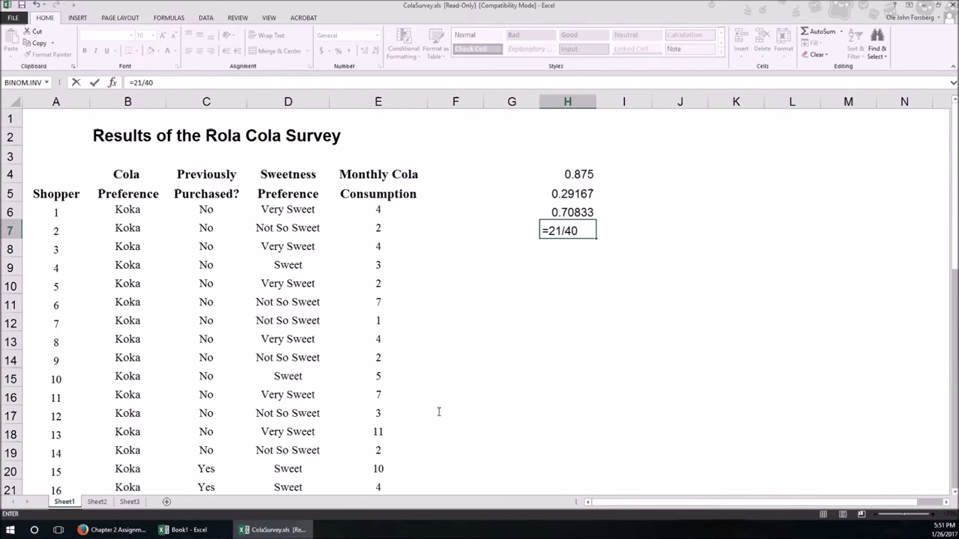
pyautogui.press('Return')
pyautogui.hotkey('alt', 'Tab')
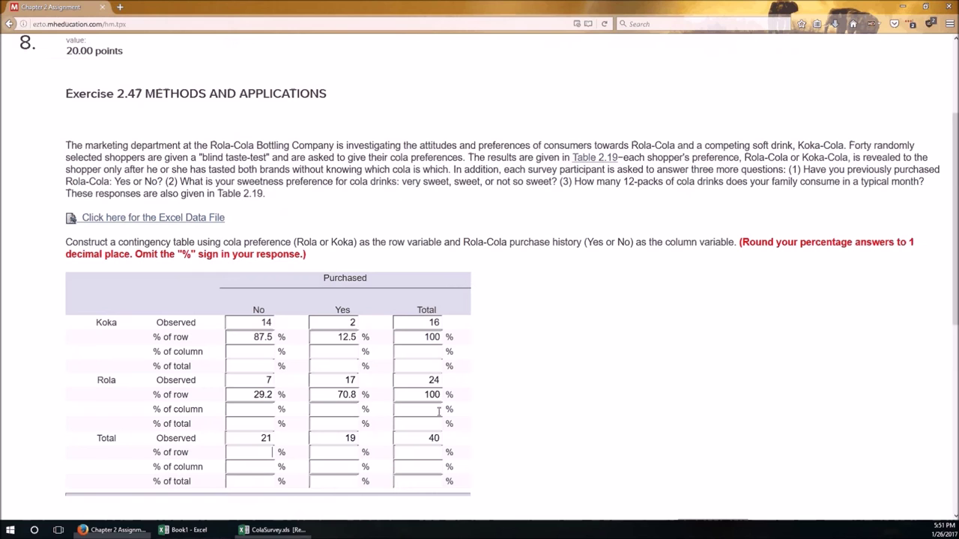
pyautogui.write('52.5')
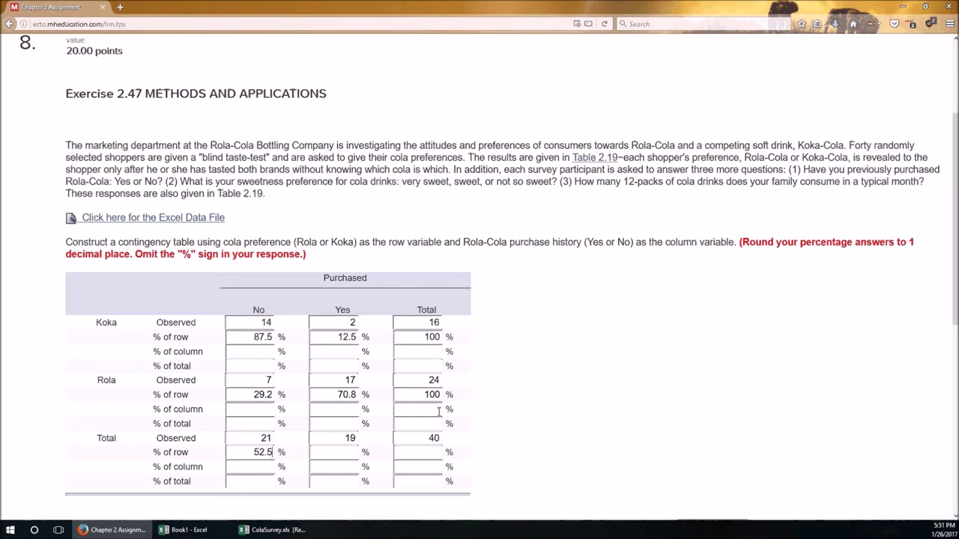
# Step: Enter 47.5 as the Total row's % of row for Yes, and check it with =19/40 in cell H8 of the ColaSurvey workbook
pyautogui.press('Tab')
pyautogui.write('47.5')
pyautogui.hotkey('alt', 'Tab')
pyautogui.write('=19/40')
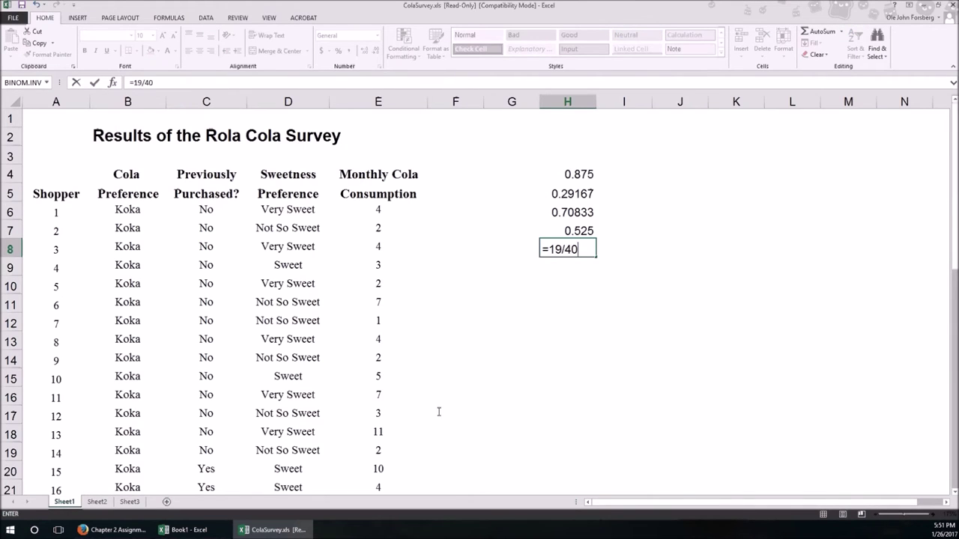
pyautogui.press('Return')
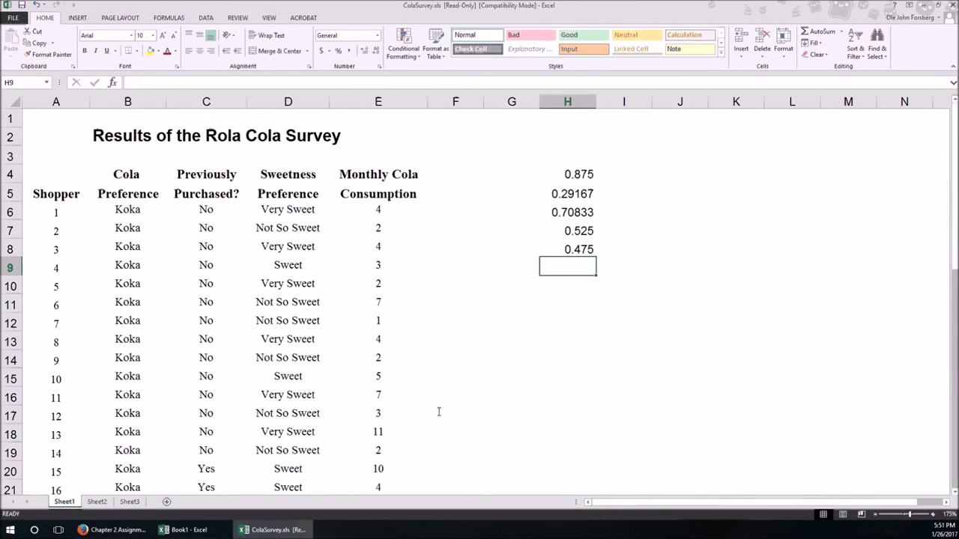
# Step: Enter 100 as the Total row's % of row in the Total column of the assignment's contingency table
pyautogui.hotkey('alt', 'Tab')
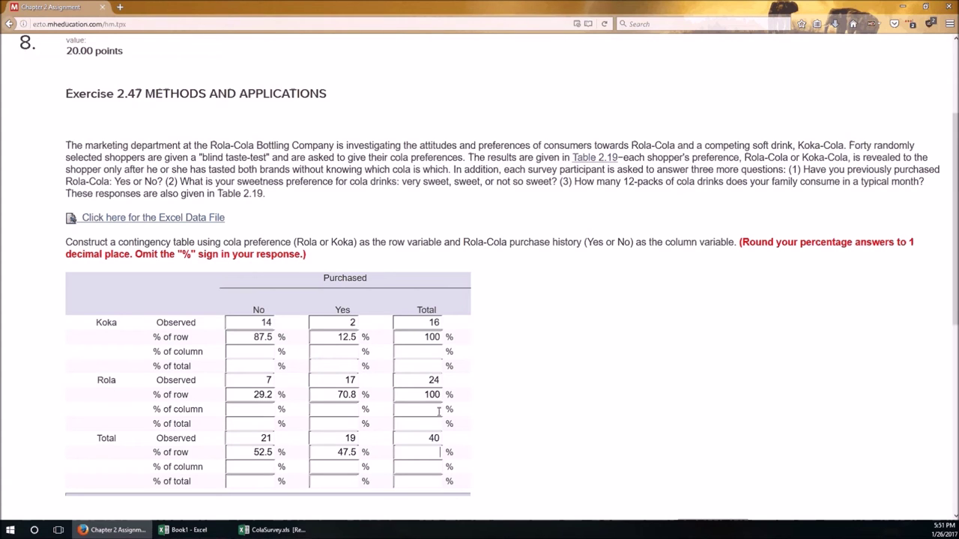
pyautogui.write('20')
pyautogui.press('BackSpace')
pyautogui.press('BackSpace')
pyautogui.write('100')
pyautogui.click(428, 439)
# Step: Calculate =14/21 in cell H9 of the ColaSurvey workbook and enter 66.7 as Koka's % of column for No in the assignment
pyautogui.click(257, 353)
pyautogui.hotkey('alt', 'Tab')
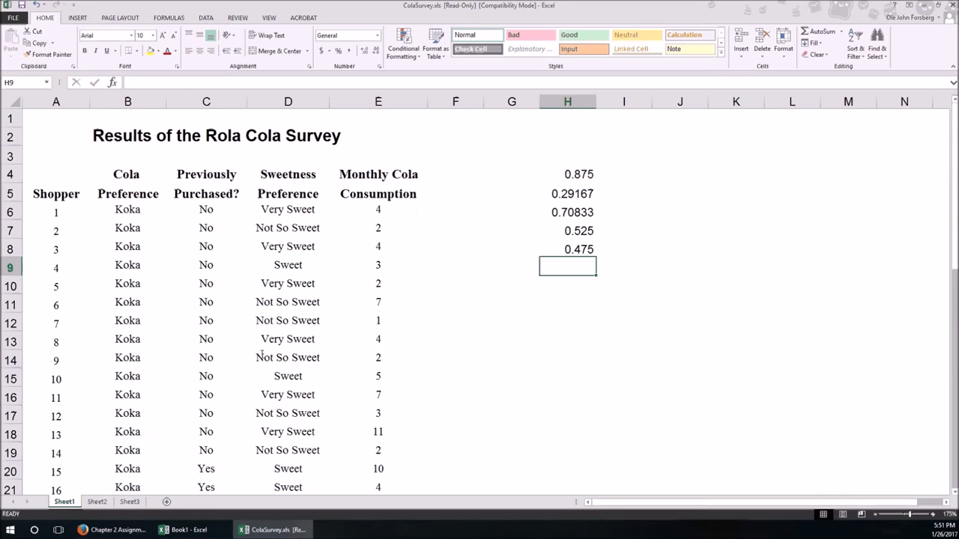
pyautogui.write('=14')
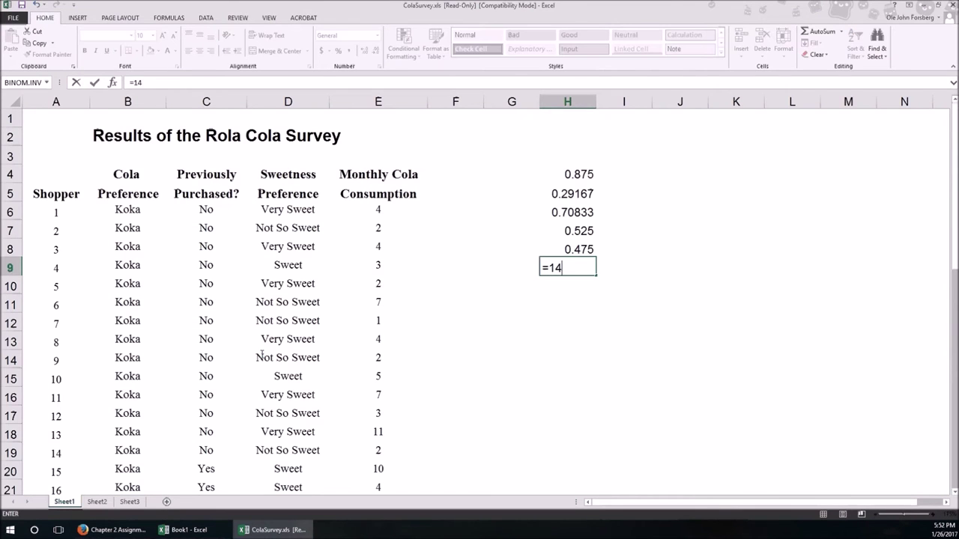
pyautogui.write('/21')
pyautogui.press('Return')
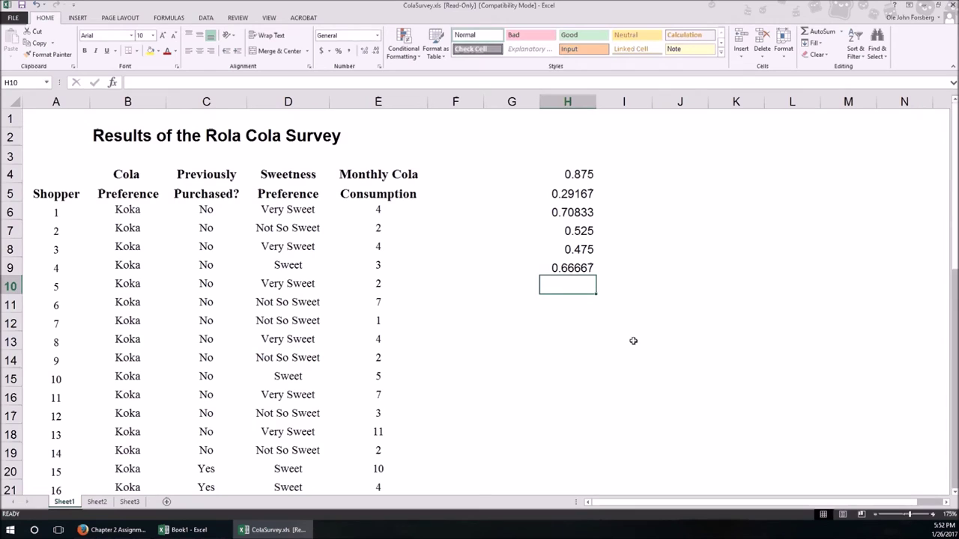
pyautogui.hotkey('alt', 'Tab')
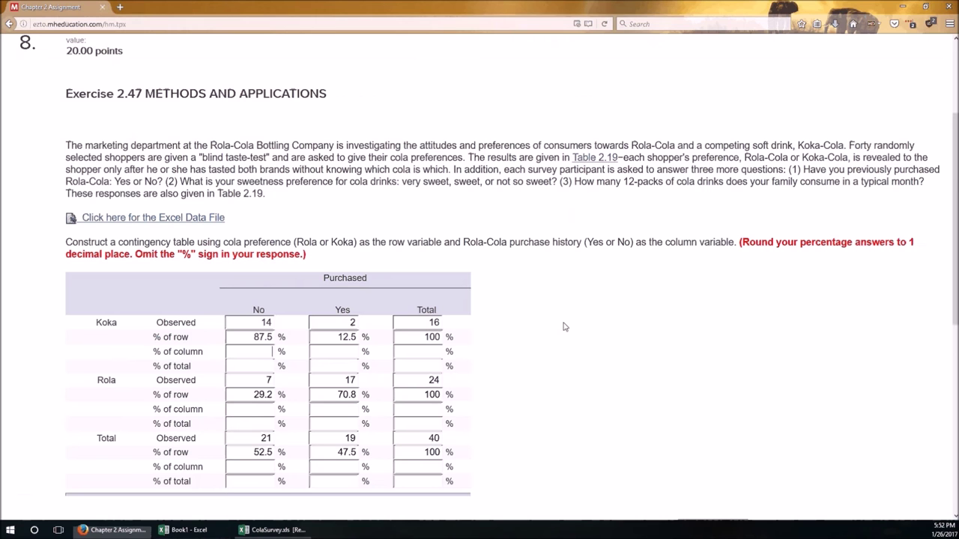
pyautogui.write('66.7')
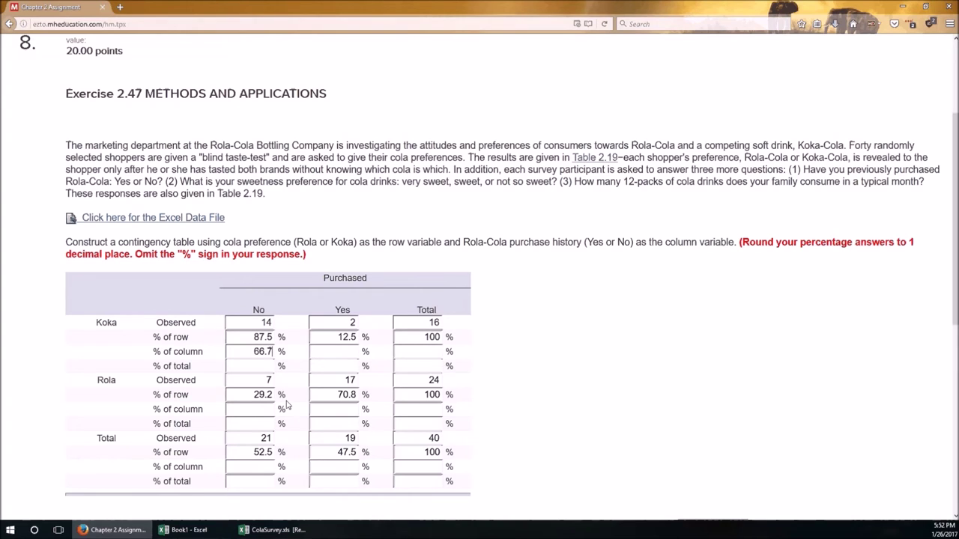
# Step: Calculate Rola's column percentage for No in the ColaSurvey workbook by entering =7/21 in cell H10
pyautogui.click(250, 409)
pyautogui.hotkey('alt', 'Tab')
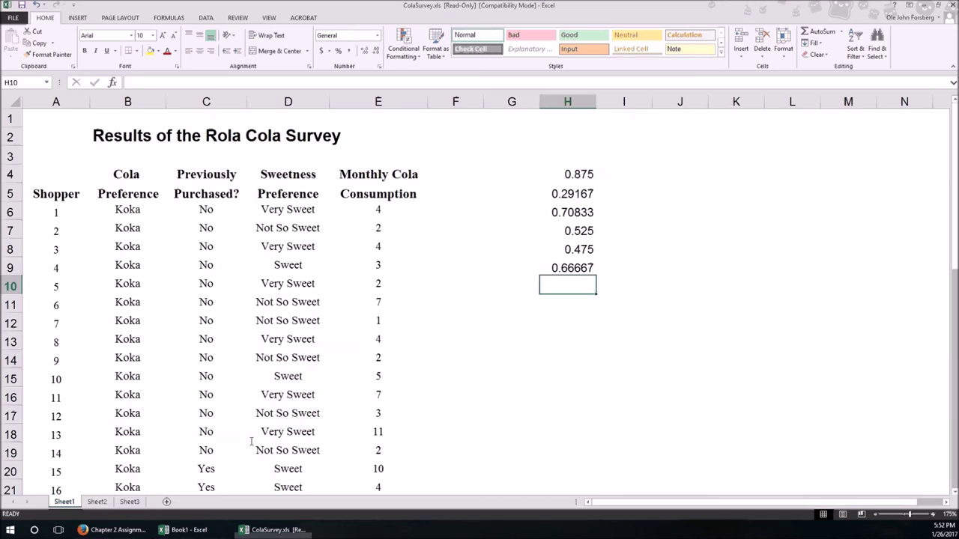
pyautogui.write('=7/21')
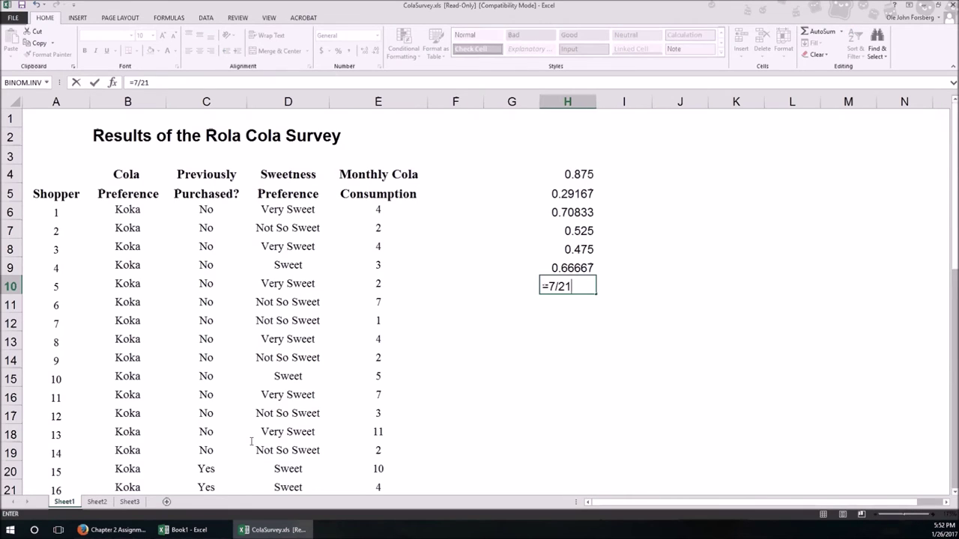
pyautogui.press('Return')
# Step: Complete the No column's % of column values in the assignment: 33.3 for Rola and 100 for Total
pyautogui.hotkey('alt', 'Tab')
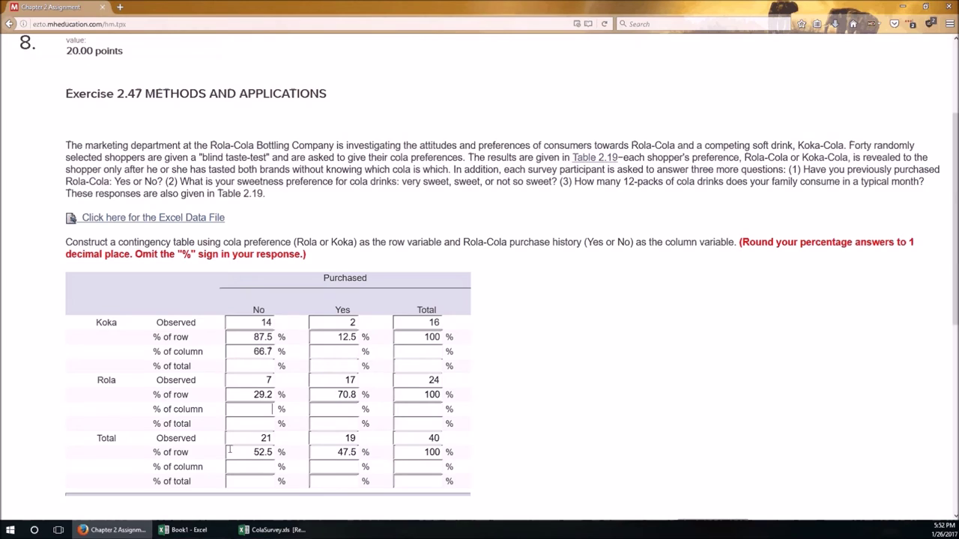
pyautogui.write('33.3')
pyautogui.write('100')
# Step: Calculate =2/19 in cell H11 of the ColaSurvey workbook and enter 10.5 as Koka's % of column for Yes in the assignment
pyautogui.hotkey('alt', 'Tab')
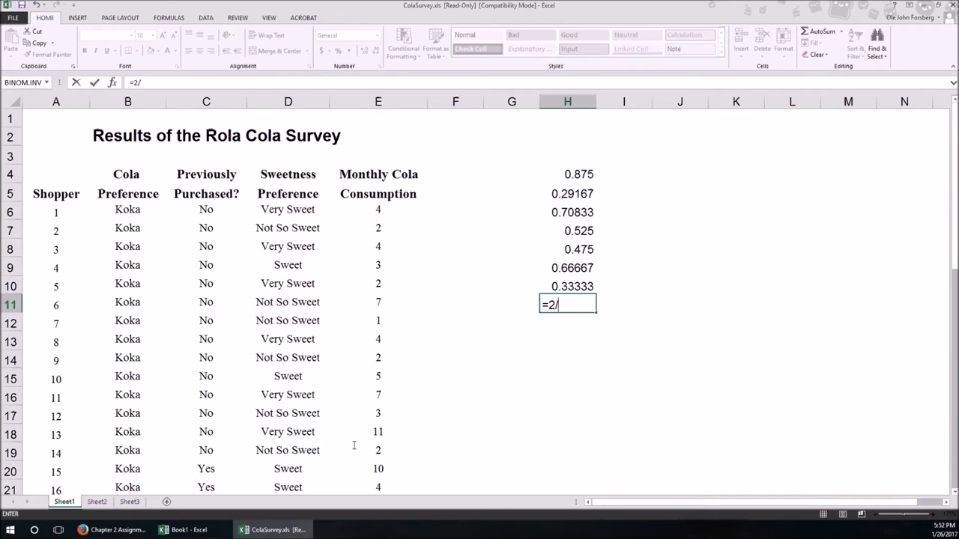
pyautogui.write('19')
pyautogui.press('Return')
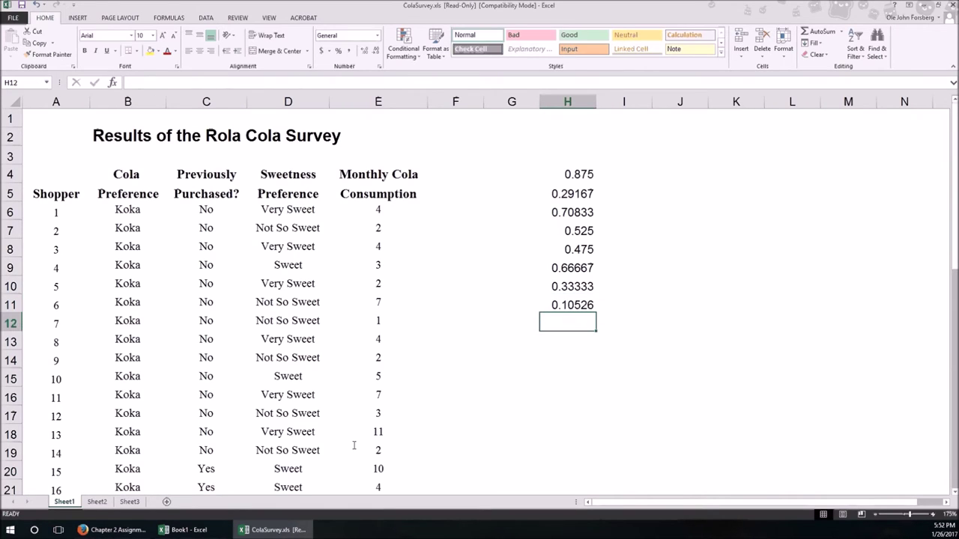
pyautogui.hotkey('alt', 'Tab')
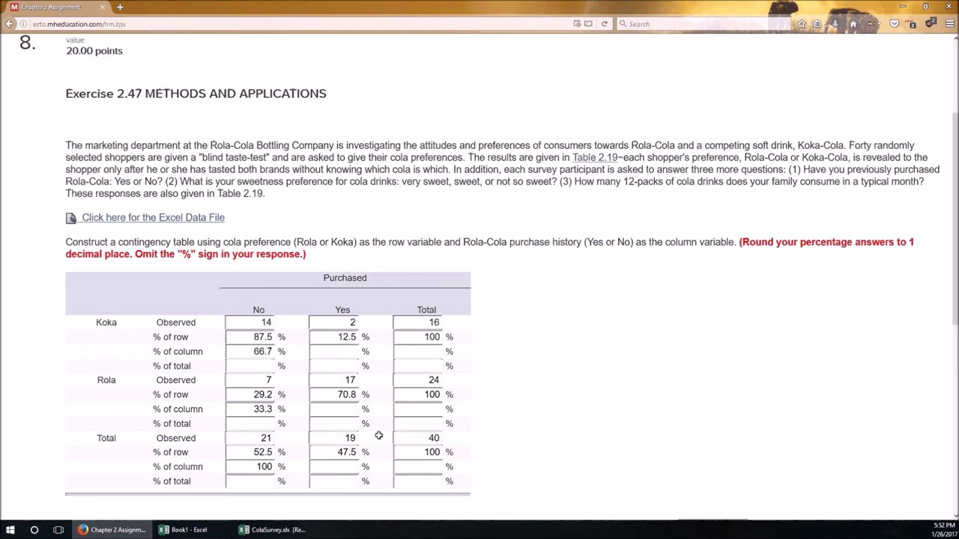
pyautogui.write('10.5')
# Step: Calculate Rola's column percentage for Yes in the ColaSurvey workbook by entering =17/19 in cell H12
pyautogui.click(343, 408)
pyautogui.hotkey('alt', 'Tab')
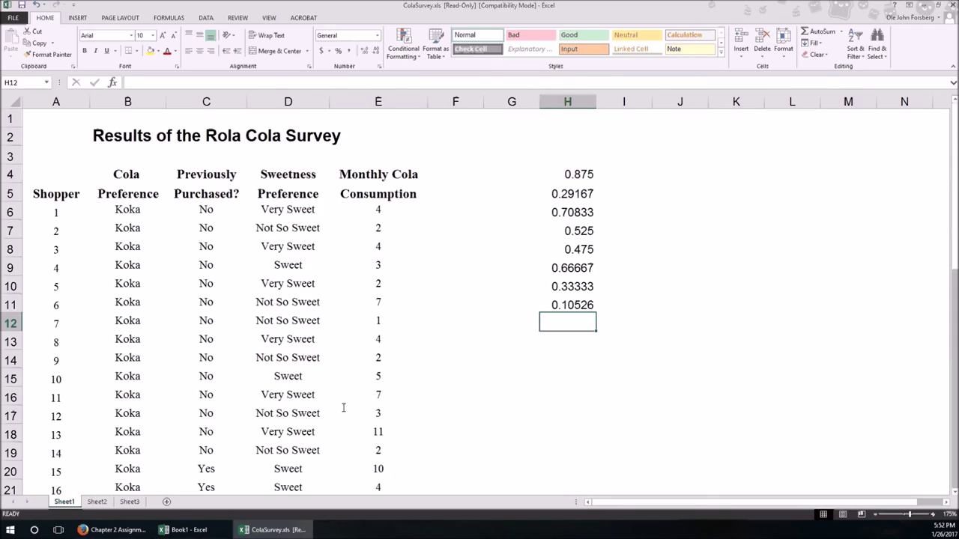
pyautogui.write('=17/19')
pyautogui.press('Return')
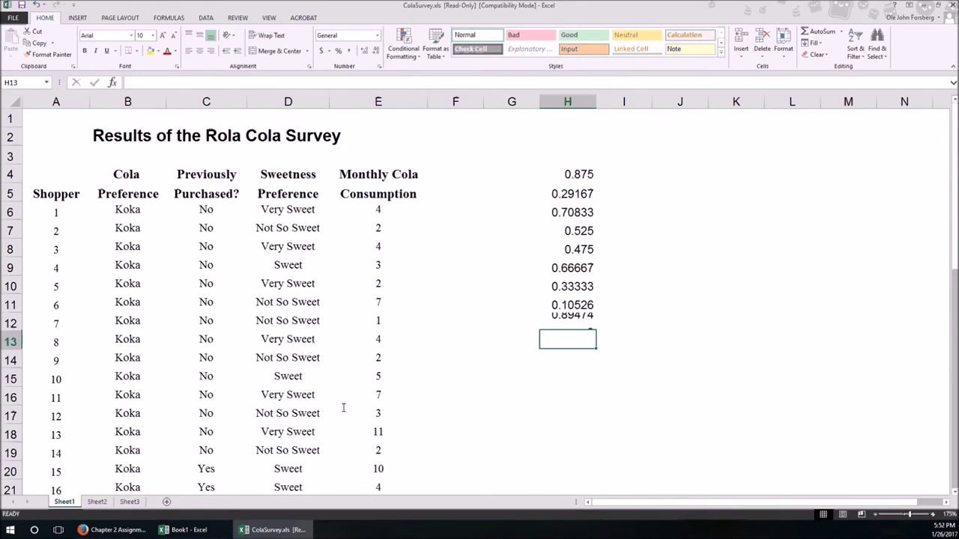
# Step: Complete the Yes column's % of column values in the assignment: 89.5 for Rola and 100 for Total
pyautogui.hotkey('alt', 'Tab')
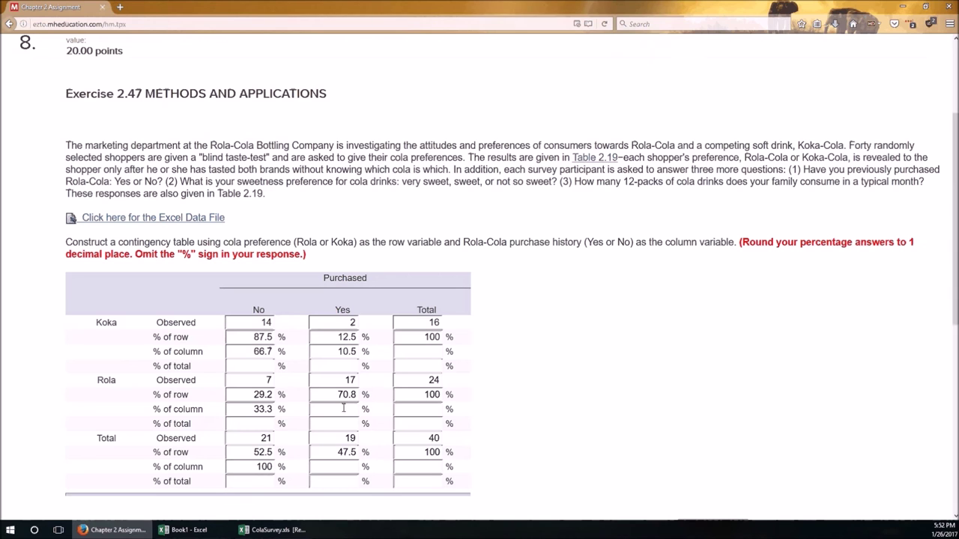
pyautogui.write('89.5')
pyautogui.click(343, 467)
pyautogui.write('100')
# Step: Calculate =16/40 in cell H13 of the ColaSurvey workbook and enter 40.0 as Koka's % of column for Total in the assignment
pyautogui.click(424, 351)
pyautogui.hotkey('alt', 'Tab')
pyautogui.write('=16/40')
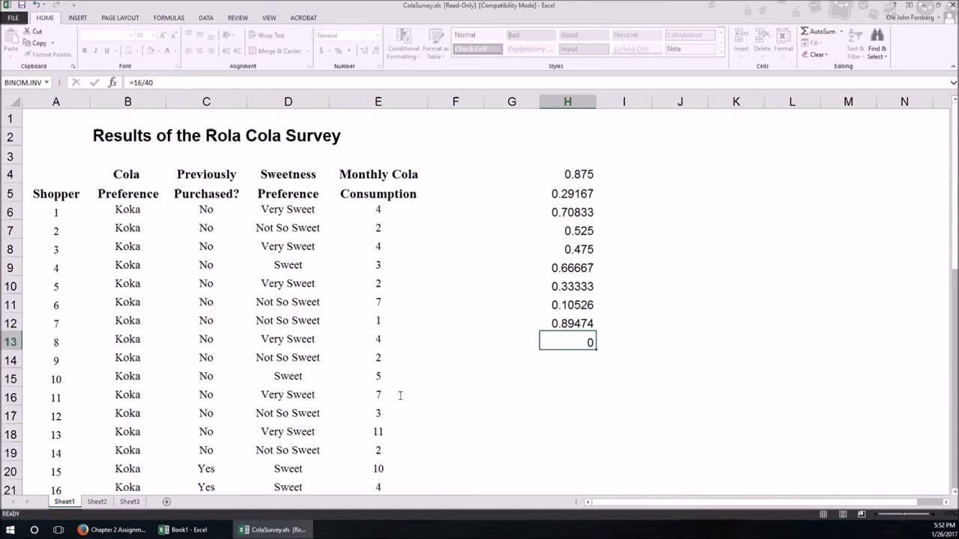
pyautogui.press('Return')
pyautogui.hotkey('alt', 'Tab')
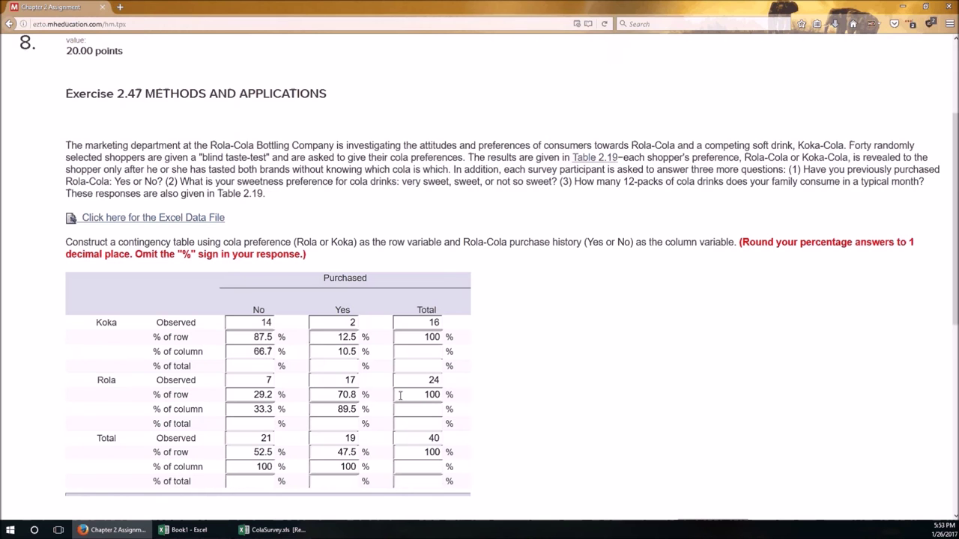
pyautogui.write('40.0')
# Step: Calculate =24/40 in cell H14 of the ColaSurvey workbook and enter 60.0 as Rola's % of column for Total in the assignment
pyautogui.hotkey('alt', 'Tab')
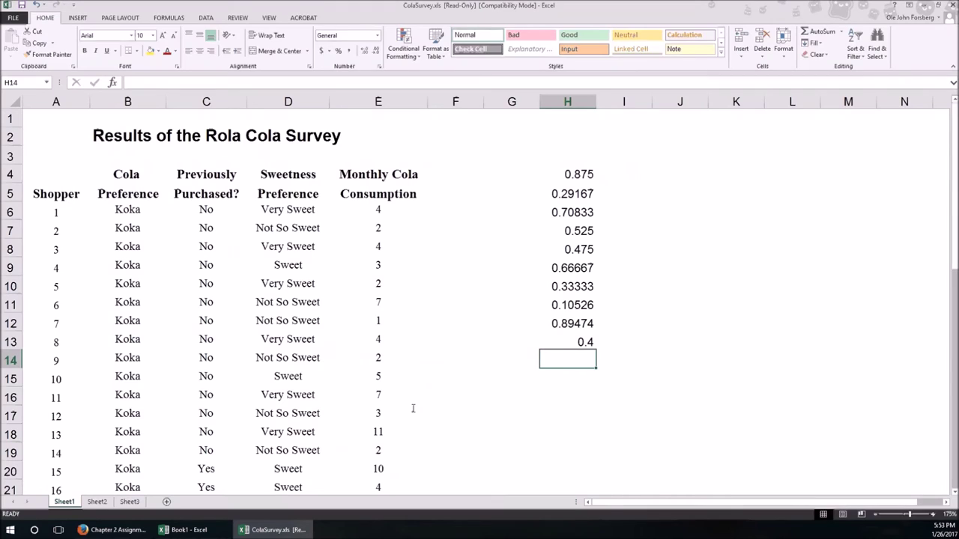
pyautogui.write('=24/40')
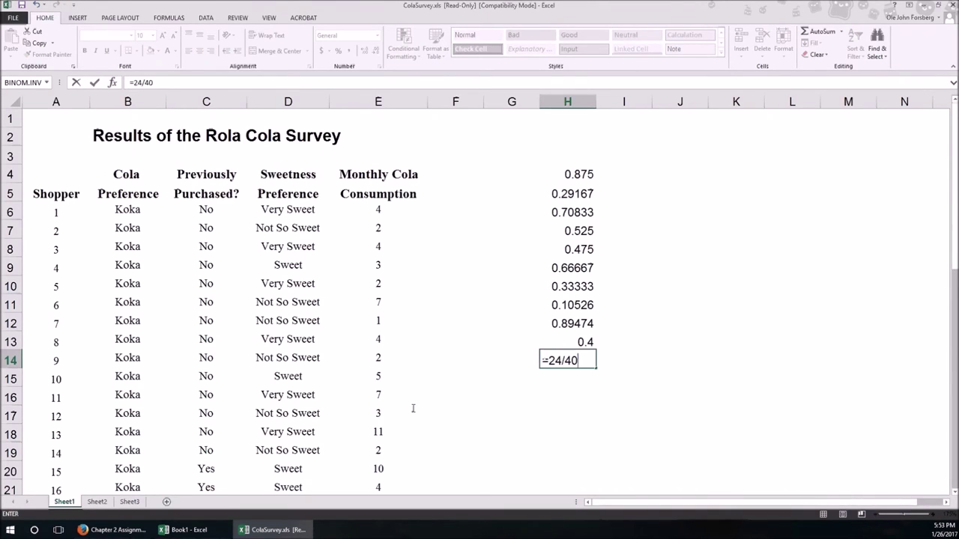
pyautogui.press('Return')
pyautogui.hotkey('alt', 'Tab')
pyautogui.write('60.')
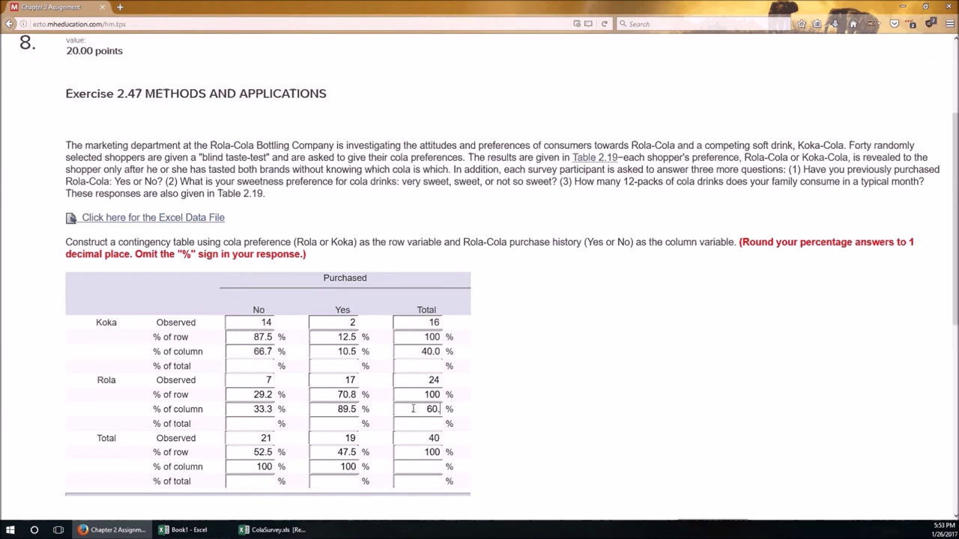
pyautogui.write('0')
# Step: Enter 100 as the Total row's % of column in the Total column of the contingency table
pyautogui.click(422, 465)
pyautogui.write('100')
pyautogui.click(416, 482)
pyautogui.click(267, 368)
pyautogui.moveTo(440, 441); pyautogui.dragTo(425, 445)
# Step: Calculate =14/40 in cell H15 of the ColaSurvey workbook and enter 35.0 as Koka's % of total for No in the assignment
pyautogui.click(249, 362)
pyautogui.hotkey('alt', 'Tab')
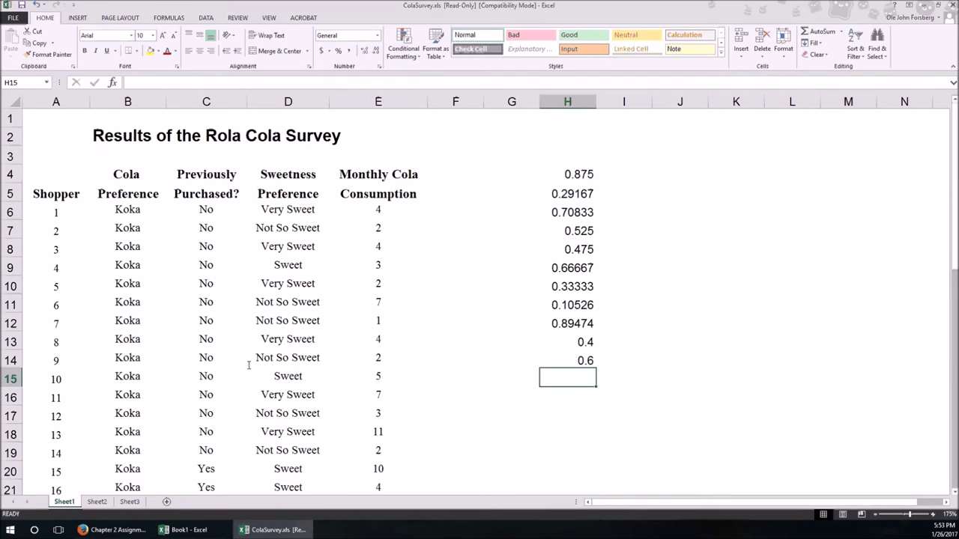
pyautogui.write('=14/40')
pyautogui.press('Return')
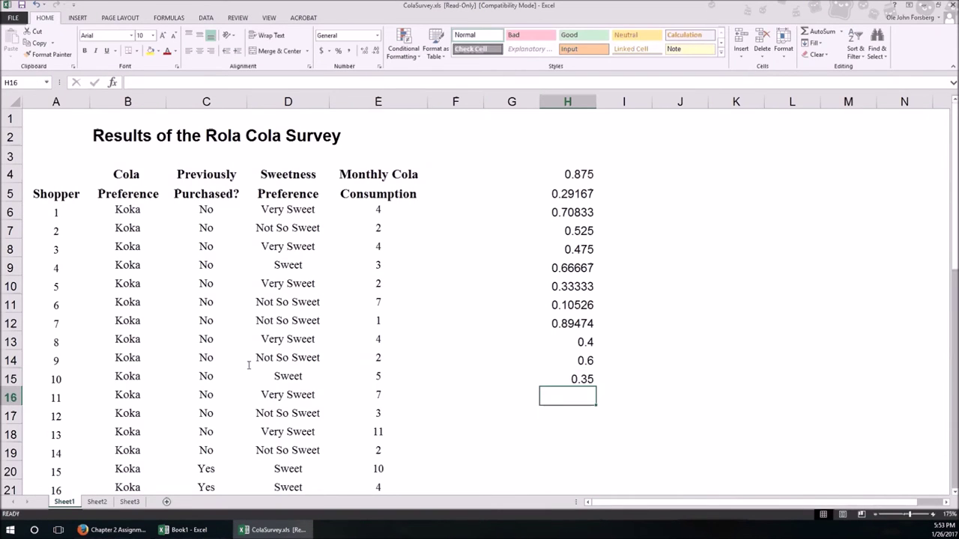
pyautogui.hotkey('alt', 'Tab')
pyautogui.click(249, 365)
pyautogui.write('35.0')
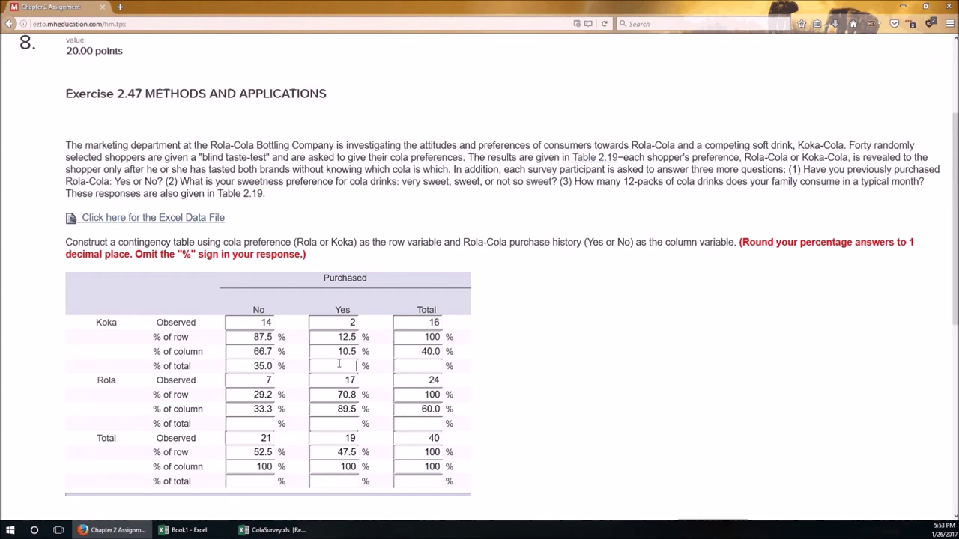
# Step: Calculate Koka's percentage of total for Yes in the ColaSurvey workbook by entering =2/40 in cell H16
pyautogui.hotkey('alt', 'Tab')
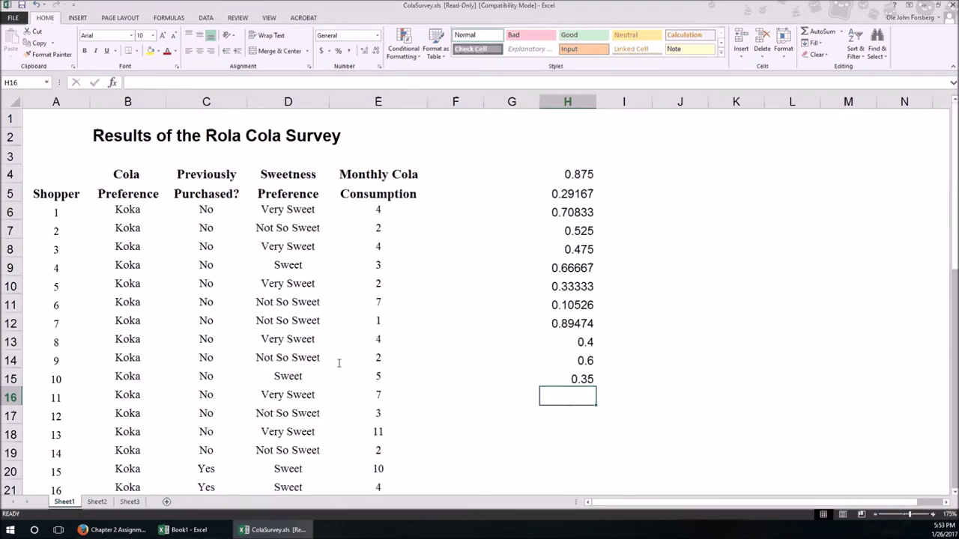
pyautogui.write('=2/40')
pyautogui.press('Return')
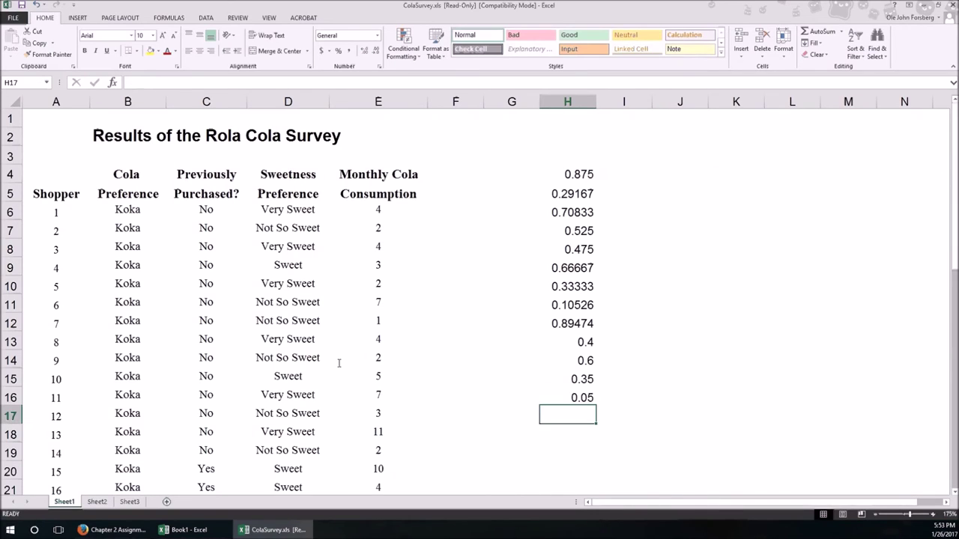
# Step: Return to the assignment and enter 5.0 as Koka's % of total for Yes in the contingency table
pyautogui.hotkey('alt', 'Tab')
pyautogui.click(339, 364)
pyautogui.write('5.0')
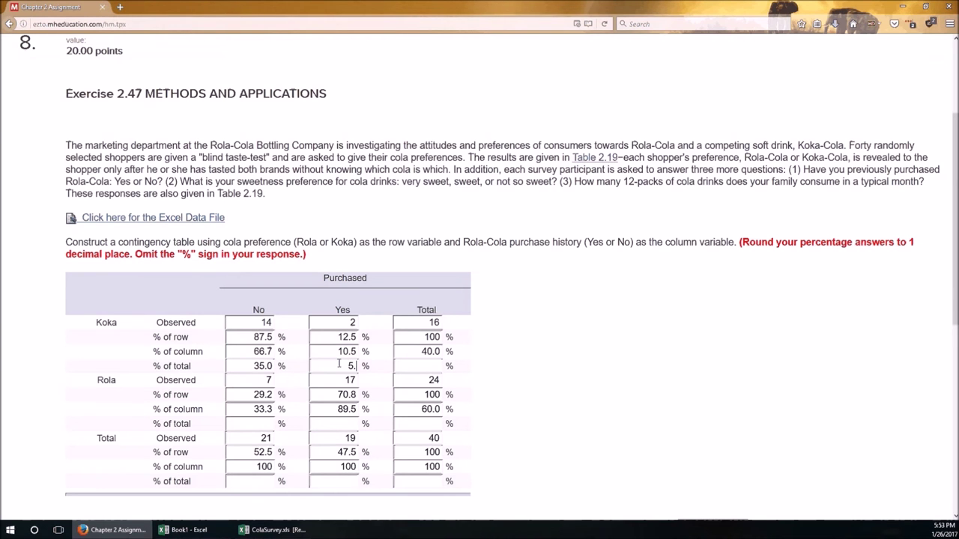
pyautogui.press('Tab')
# Step: Calculate =16/40 in cell H17 of the ColaSurvey workbook and enter 40.0 as Koka's % of total for Total in the assignment
pyautogui.hotkey('alt', 'Tab')
pyautogui.write('=16/40')
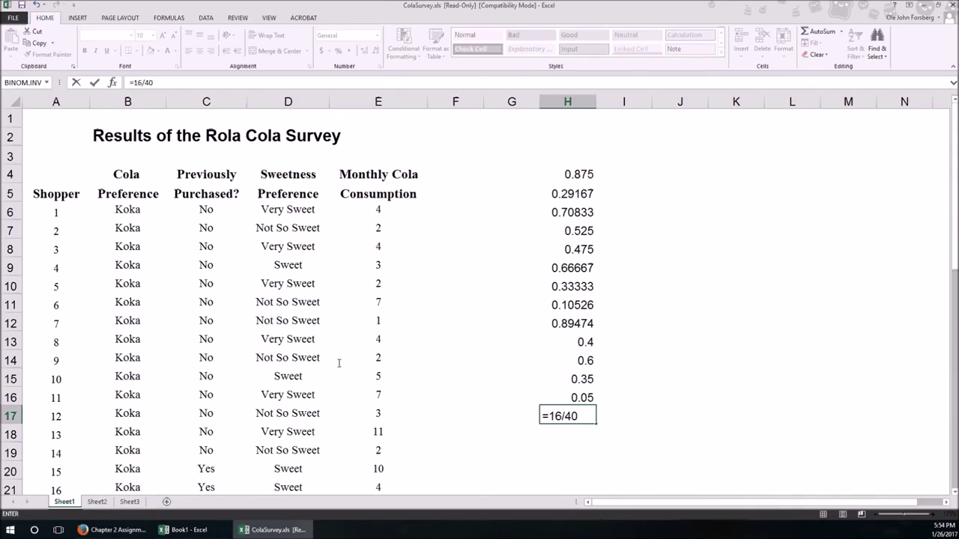
pyautogui.press('Return')
pyautogui.hotkey('alt', 'Tab')
pyautogui.write('400')
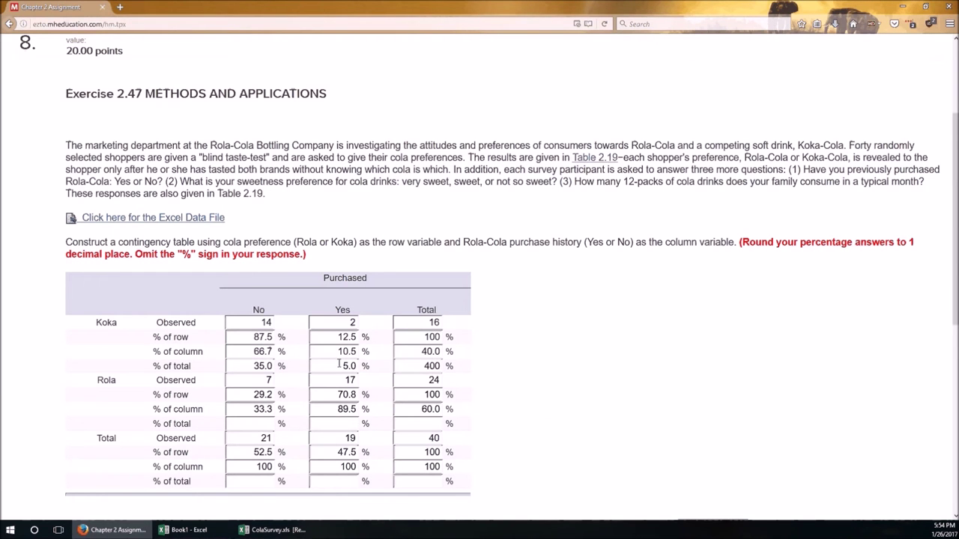
pyautogui.press('BackSpace')
pyautogui.write('.0')
# Step: Calculate =7/40 in cell H18 of the ColaSurvey workbook and enter 17.5 as Rola's % of total for No in the assignment
pyautogui.click(250, 425)
pyautogui.hotkey('alt', 'Tab')
pyautogui.write('=7/40')
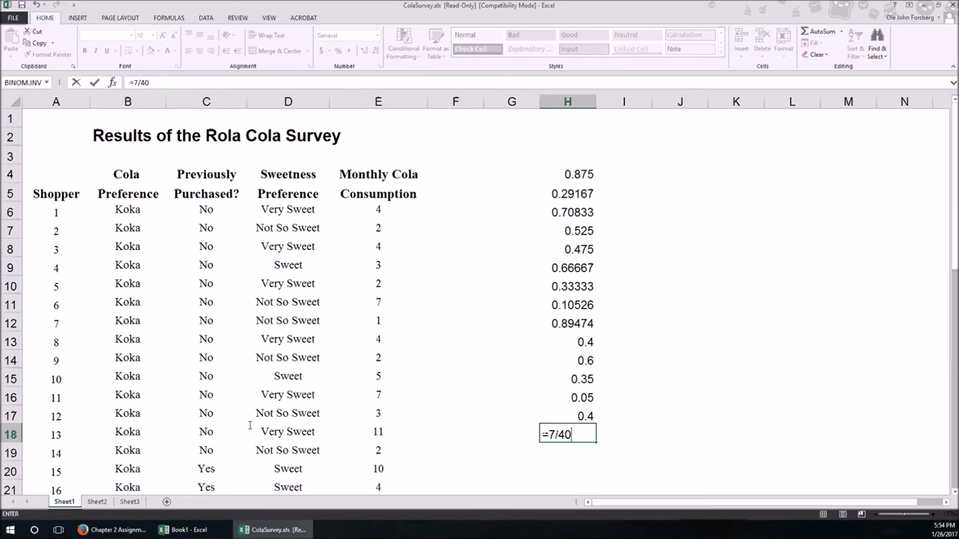
pyautogui.press('Return')
pyautogui.hotkey('alt', 'Tab')
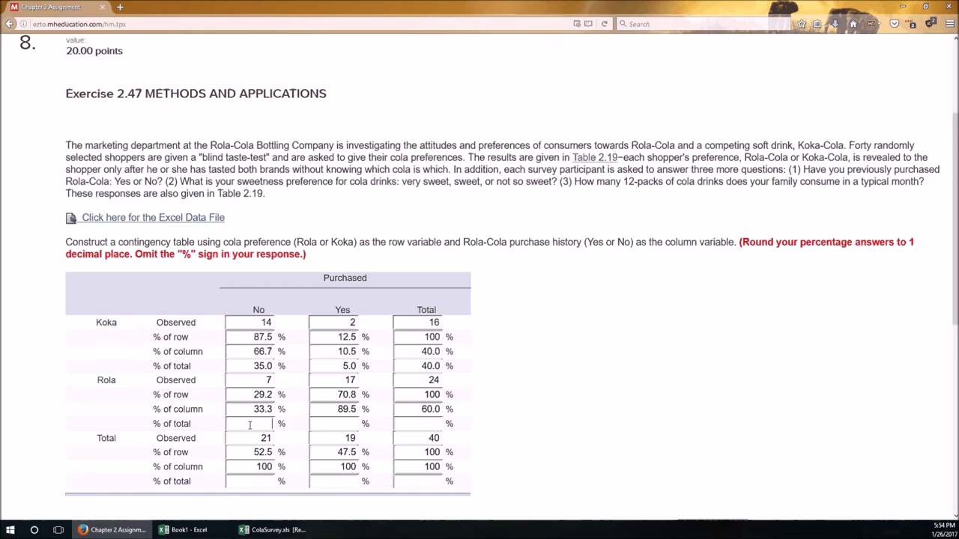
pyautogui.write('17.5')
# Step: Calculate =17/40 in cell H19 of the ColaSurvey workbook and enter 42.5 as Rola's % of total for Yes in the assignment
pyautogui.hotkey('alt', 'Tab')
pyautogui.write('=17/40')
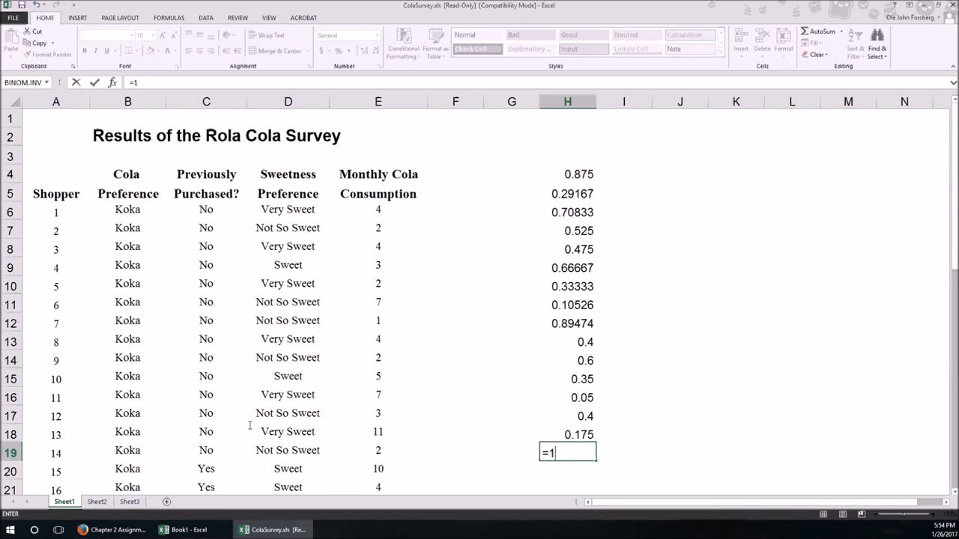
pyautogui.press('Return')
pyautogui.hotkey('alt', 'Tab')
pyautogui.press('Tab')
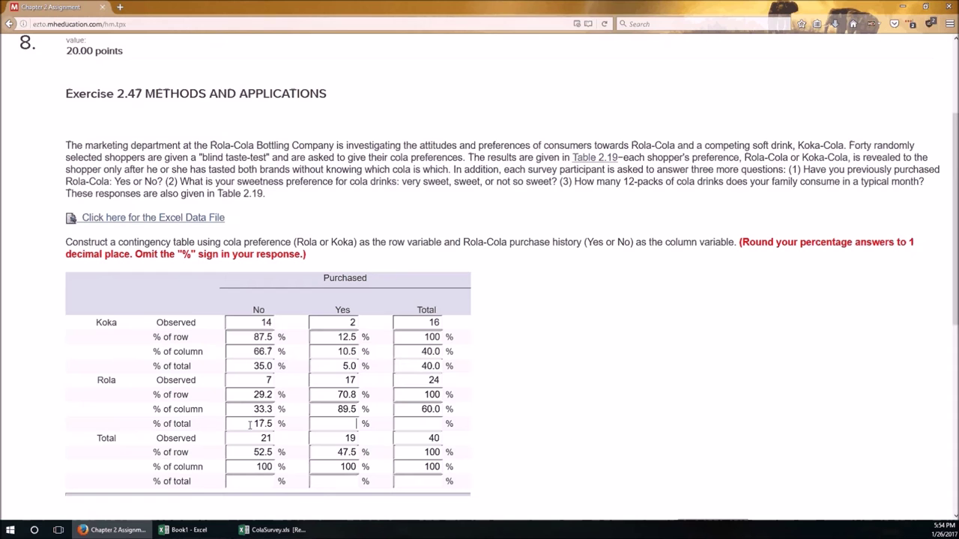
pyautogui.write('425')
pyautogui.press('BackSpace')
pyautogui.press('BackSpace')
pyautogui.write('2.5')
# Step: Calculate =24/40 in cell H20 of the ColaSurvey workbook and enter 60 as Rola's % of total for Total in the assignment
pyautogui.hotkey('alt', 'Tab')
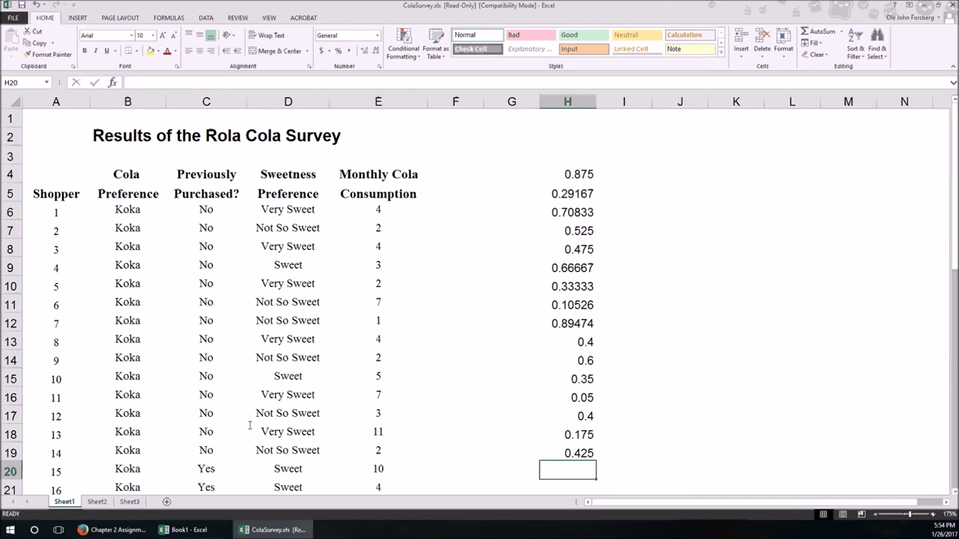
pyautogui.write('=24/40')
pyautogui.press('Return')
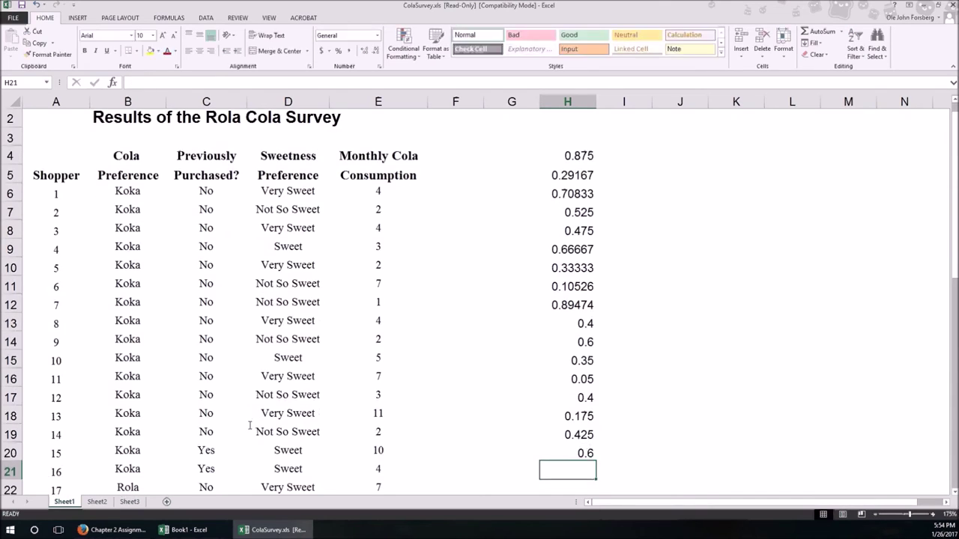
pyautogui.hotkey('alt', 'Tab')
pyautogui.write('60')
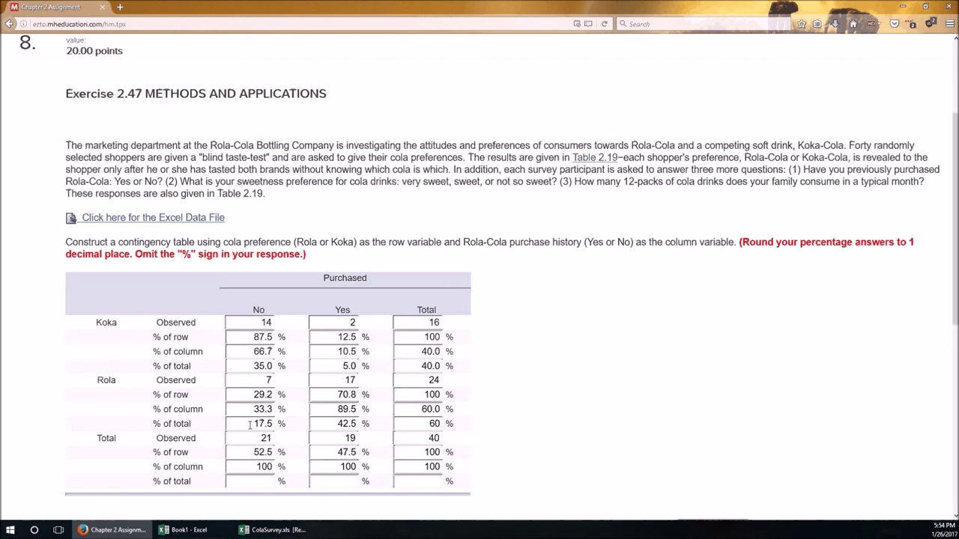
# Step: Calculate =21/40 in cell H21 of the ColaSurvey workbook and enter 52.5 as the Total row's % of total for No in the assignment
pyautogui.press('Tab')
pyautogui.press('Tab')
pyautogui.press('Tab')
pyautogui.click(248, 480)
pyautogui.hotkey('alt', 'Tab')
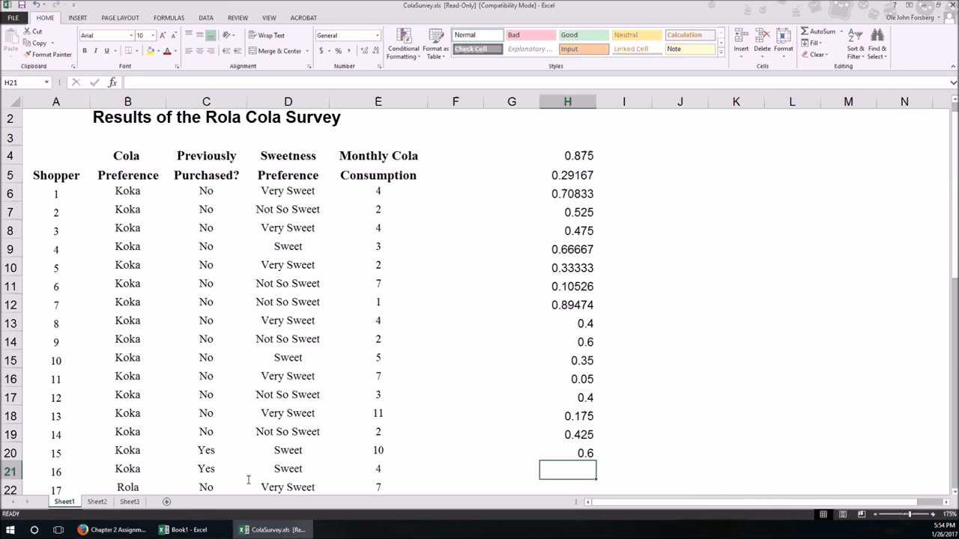
pyautogui.write('=21/40')
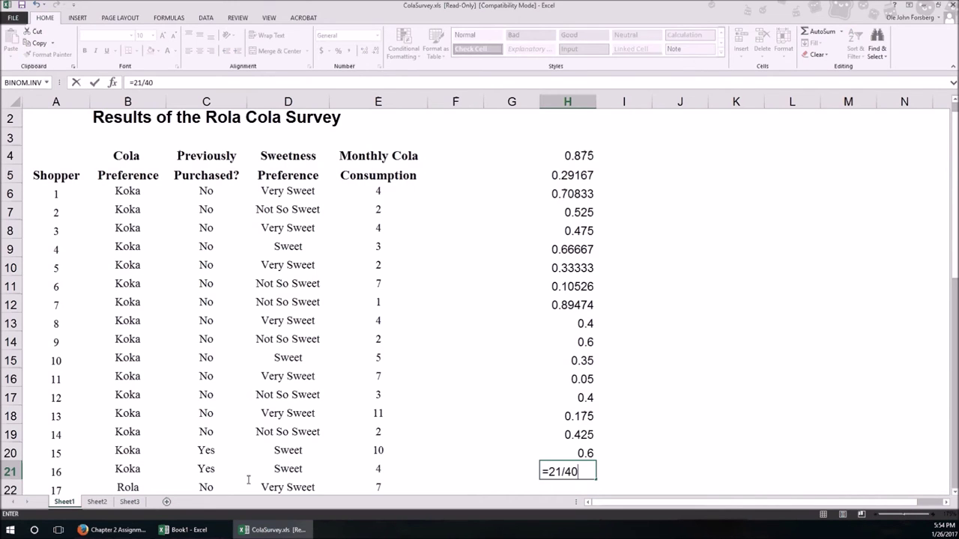
pyautogui.press('Return')
pyautogui.hotkey('alt', 'Tab')
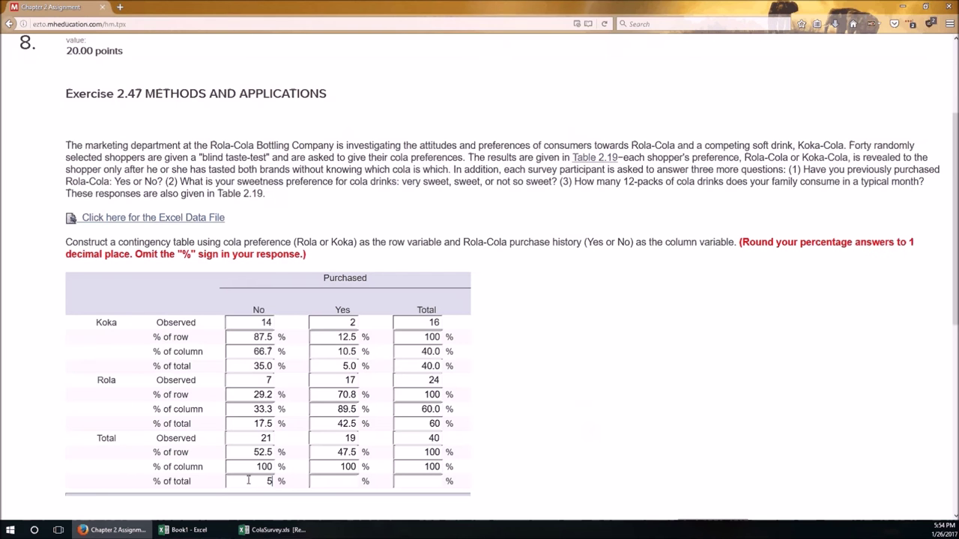
pyautogui.write('52.5')
# Step: Complete the Total row's % of total with 47.5 for Yes and 100 for Total
pyautogui.press('Tab')
pyautogui.write('47.5')
pyautogui.write('100')
# Step: Examine the completed contingency table's row, column and total percentages for Koka and Rola across the No and Yes columns
pyautogui.scroll(-2, 575, 439)
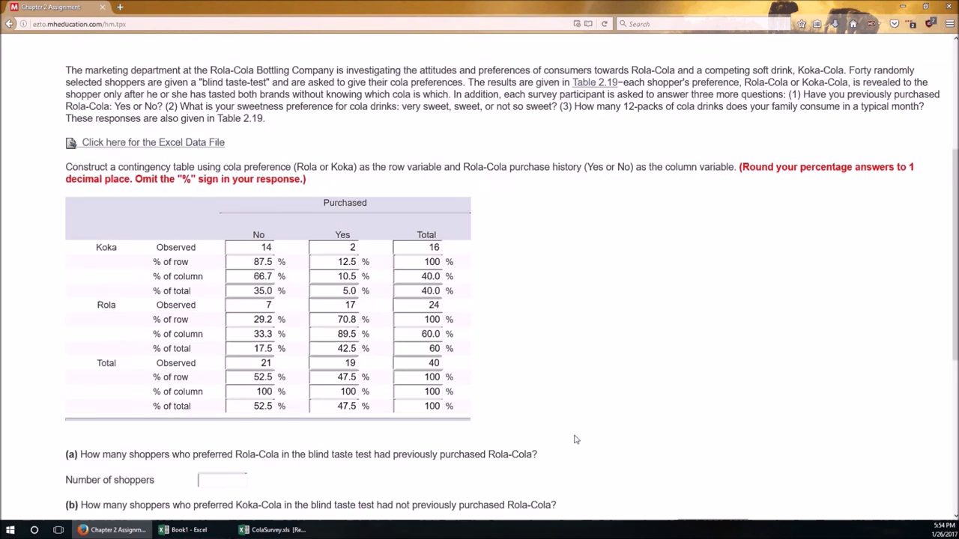
pyautogui.scroll(2, 601, 431)
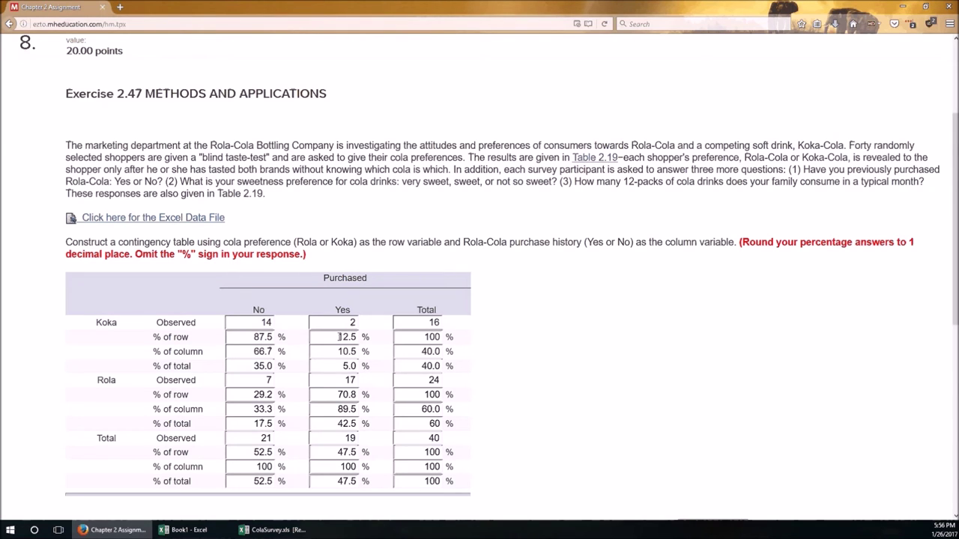
pyautogui.moveTo(252, 395); pyautogui.dragTo(272, 395)
pyautogui.click(274, 395)
pyautogui.doubleClick(179, 397)
pyautogui.click(105, 378)
pyautogui.moveTo(255, 351); pyautogui.dragTo(274, 352)
pyautogui.click(339, 352)
pyautogui.moveTo(338, 351); pyautogui.dragTo(357, 351)
pyautogui.click(327, 348)
pyautogui.moveTo(337, 424); pyautogui.dragTo(358, 424)
pyautogui.click(506, 319)
# Step: Answer part (a) with 17 as the number of Rola-Cola-preferring shoppers who had previously purchased Rola-Cola
pyautogui.scroll(-5, 772, 367)
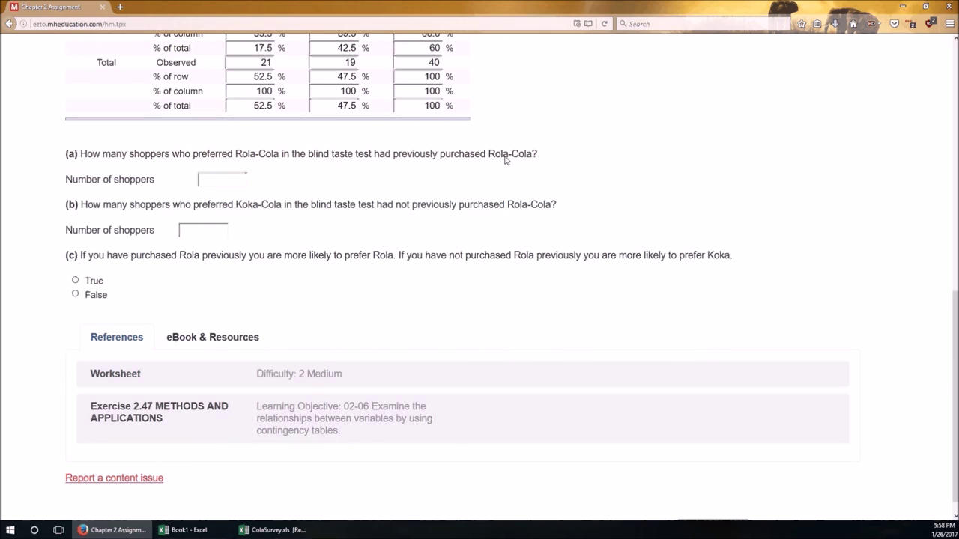
pyautogui.scroll(1, 176, 212)
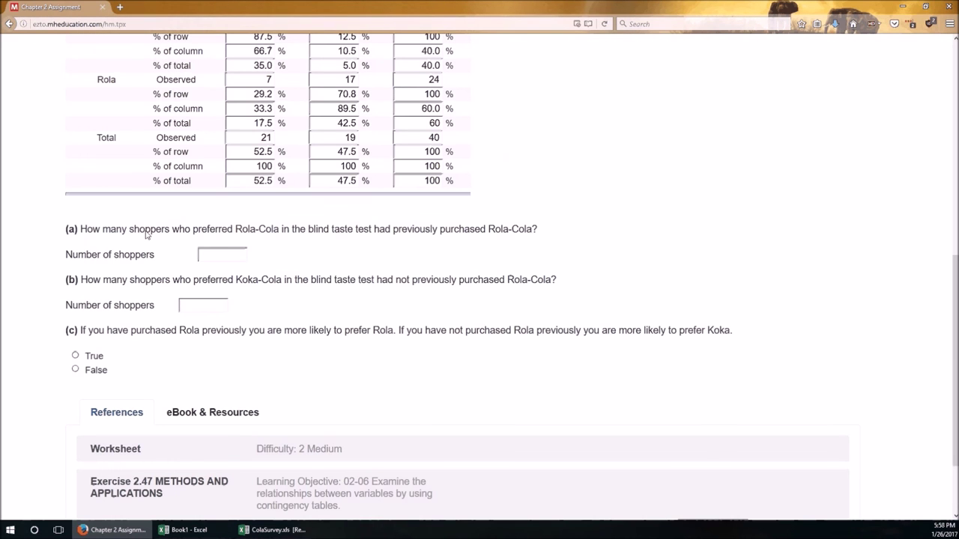
pyautogui.scroll(1, 273, 233)
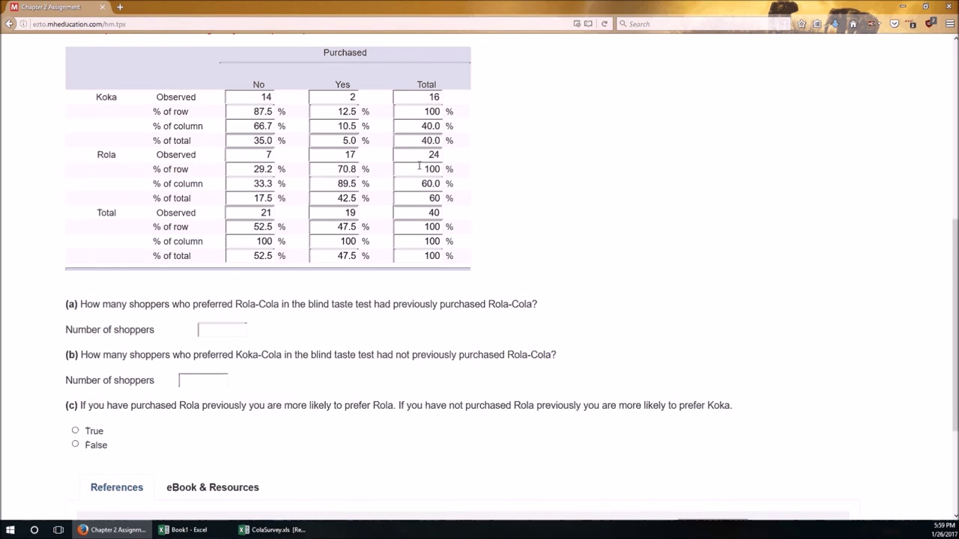
pyautogui.doubleClick(91, 160)
pyautogui.click(238, 330)
pyautogui.write('17')
# Step: Answer part (b) with 14 as the number of Koka-Cola-preferring shoppers who had not previously purchased Rola-Cola
pyautogui.click(215, 382)
pyautogui.click(200, 381)
pyautogui.write('14')
# Step: Compare the Koka and Rola column percentages for Yes and answer part (c) as True
pyautogui.moveTo(336, 127); pyautogui.dragTo(357, 128)
pyautogui.click(358, 183)
pyautogui.moveTo(358, 183); pyautogui.dragTo(340, 185)
pyautogui.click(75, 432)
pyautogui.scroll(5, 541, 404)
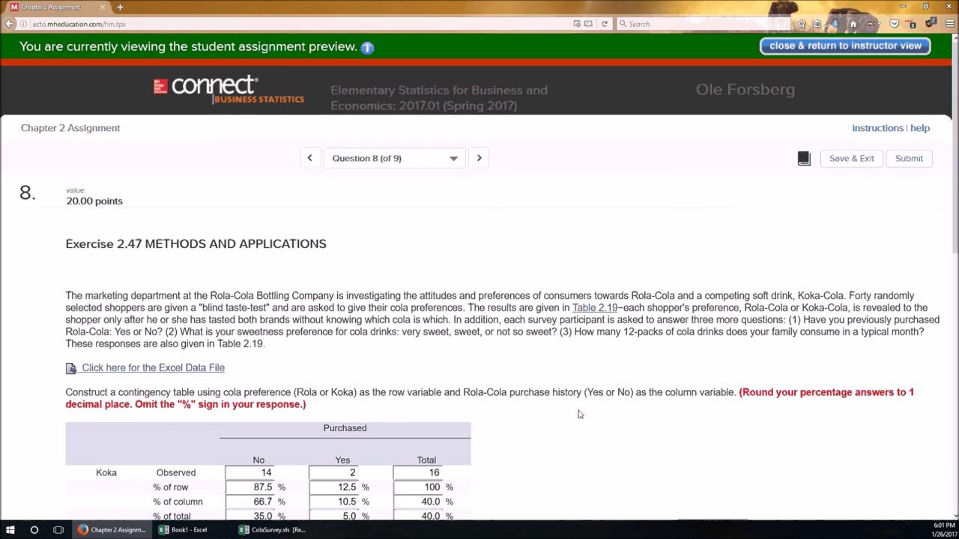